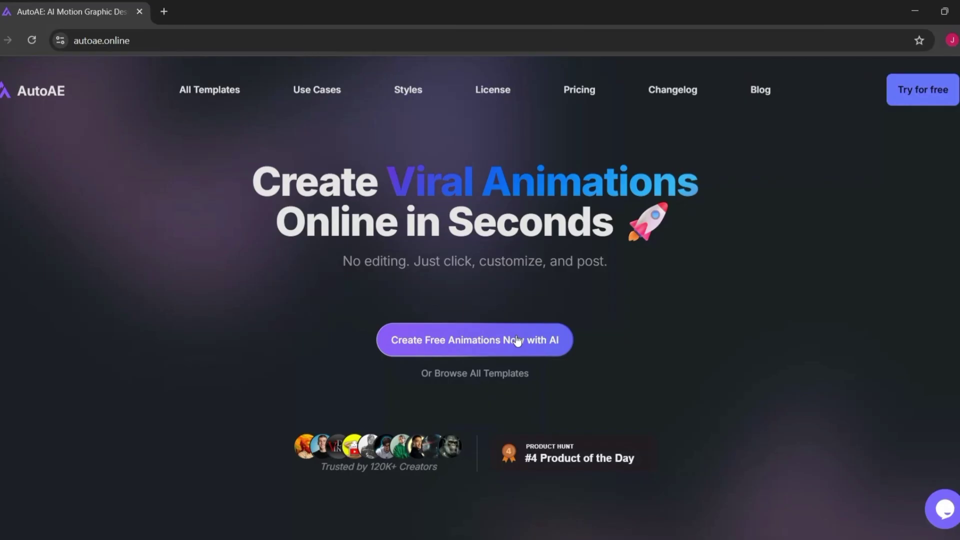
# Step: Sign in to AutoAE with a Google account, approving sharing of the account info
pyautogui.click(516, 341)
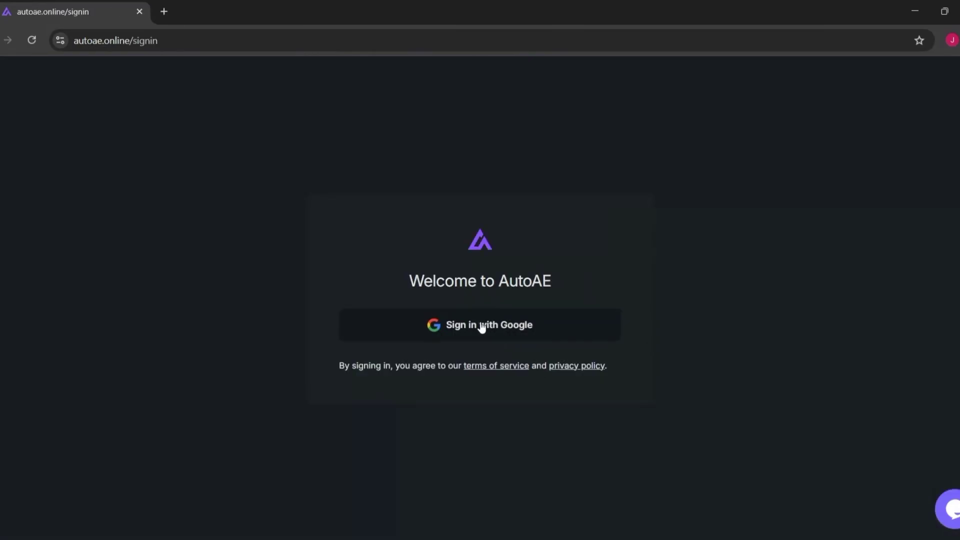
pyautogui.click(481, 326)
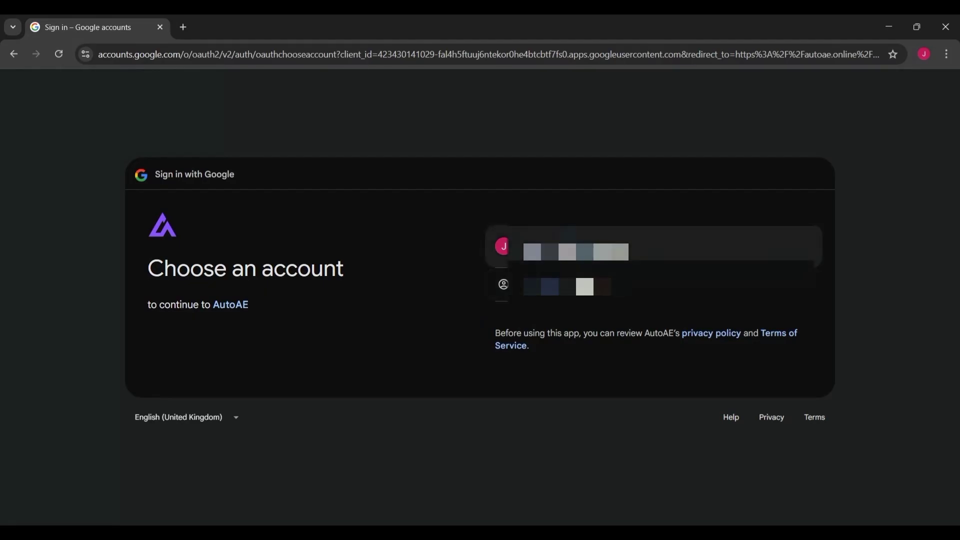
pyautogui.click(575, 246)
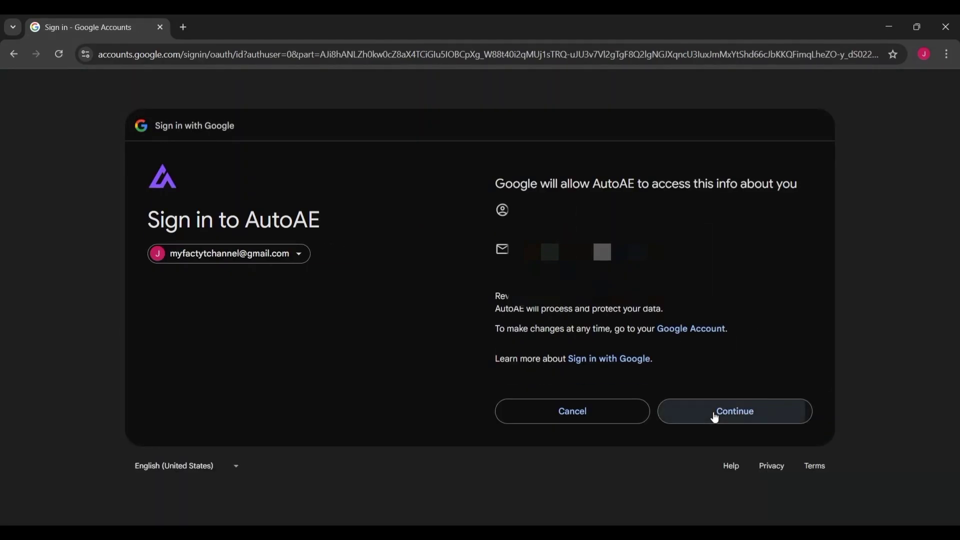
pyautogui.click(715, 417)
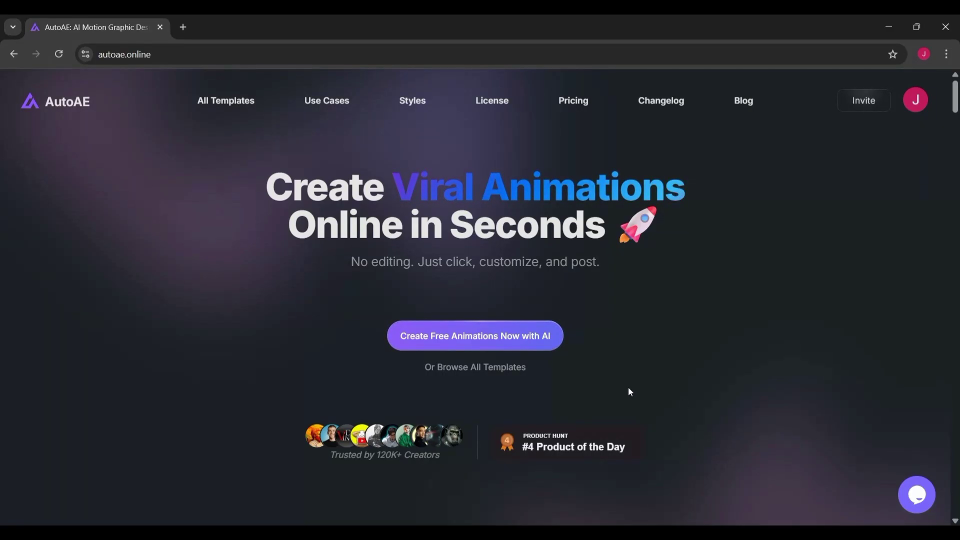
# Step: Submit the Newspaper Hook Highlight prompt to open the News Print Highlight Animation template
pyautogui.click(513, 339)
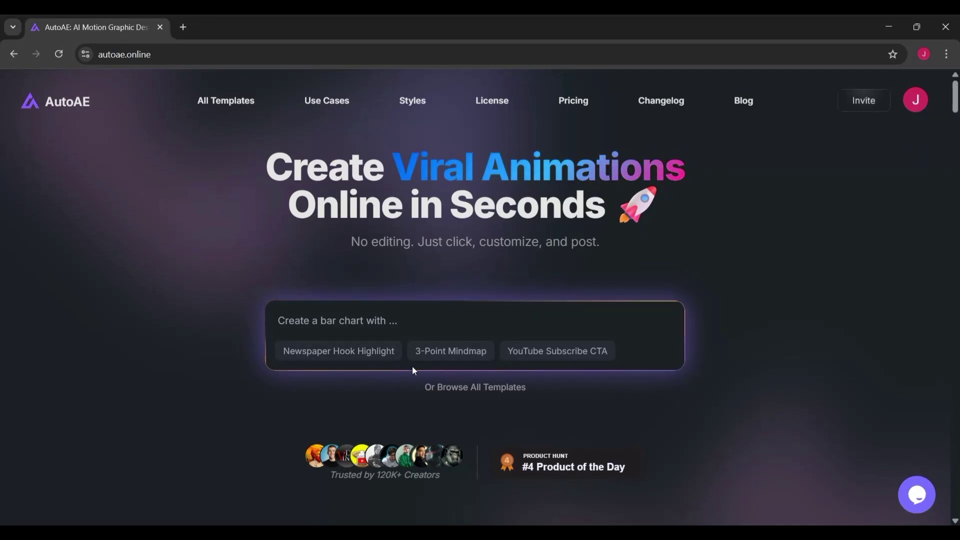
pyautogui.click(377, 359)
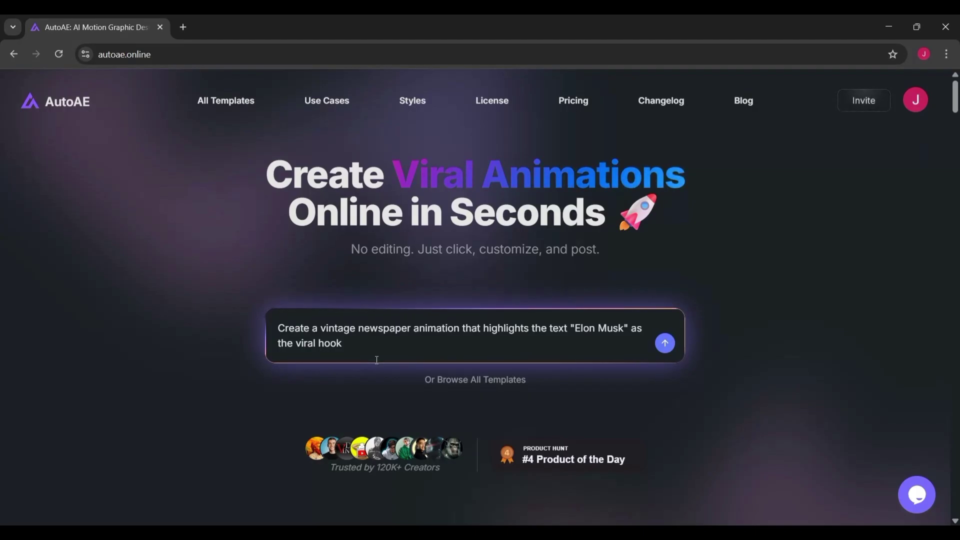
pyautogui.click(665, 343)
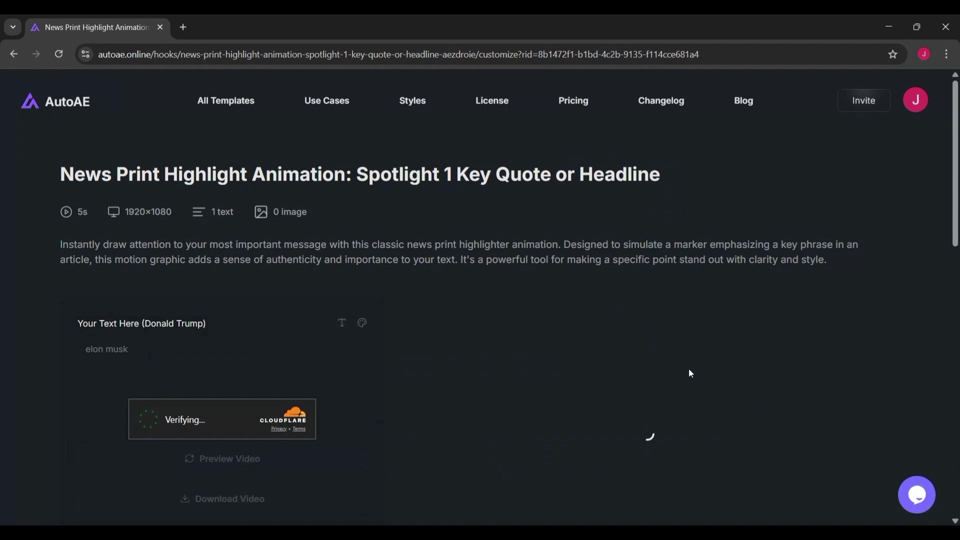
# Step: Replay the finished preview showing 'elon musk' highlighted in yellow on newsprint
pyautogui.scroll(-1, 690, 374)
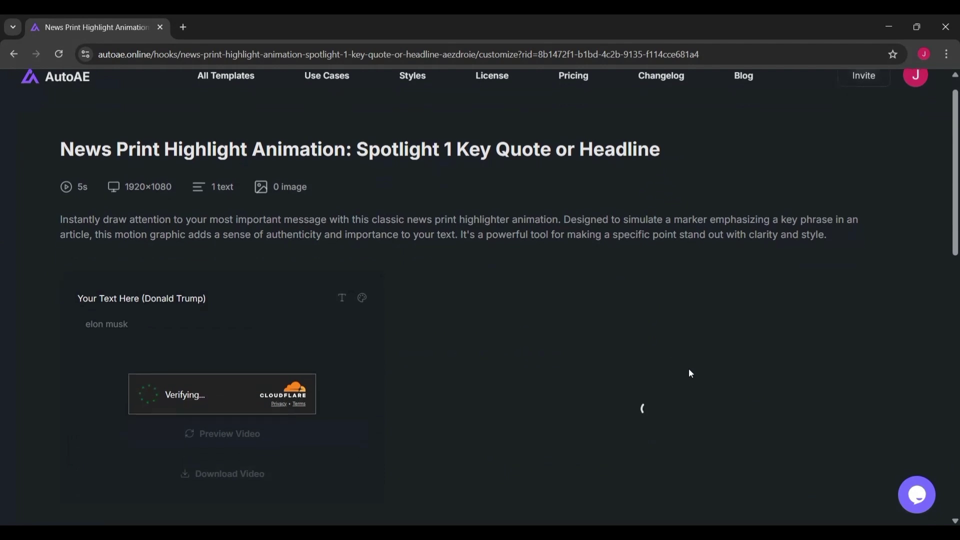
pyautogui.scroll(-1, 690, 374)
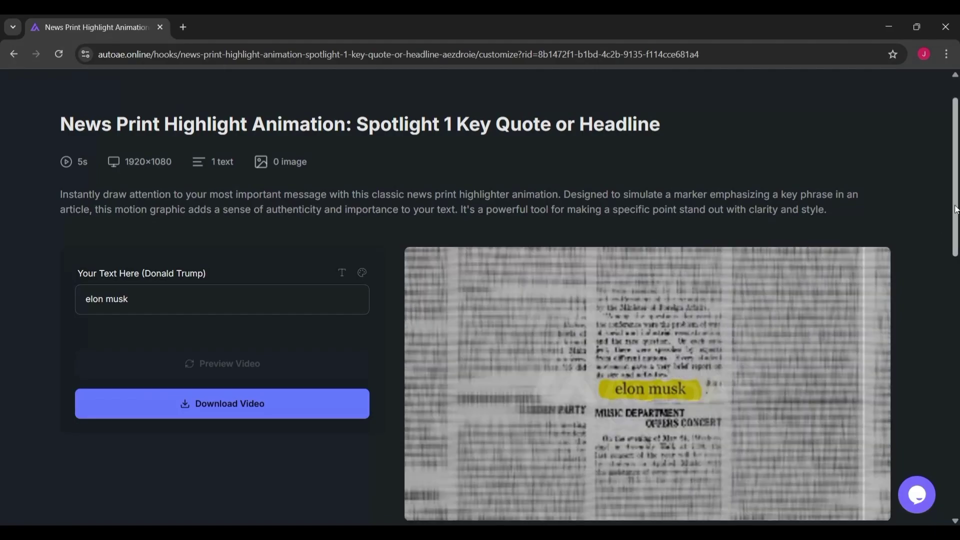
pyautogui.scroll(-1, 956, 209)
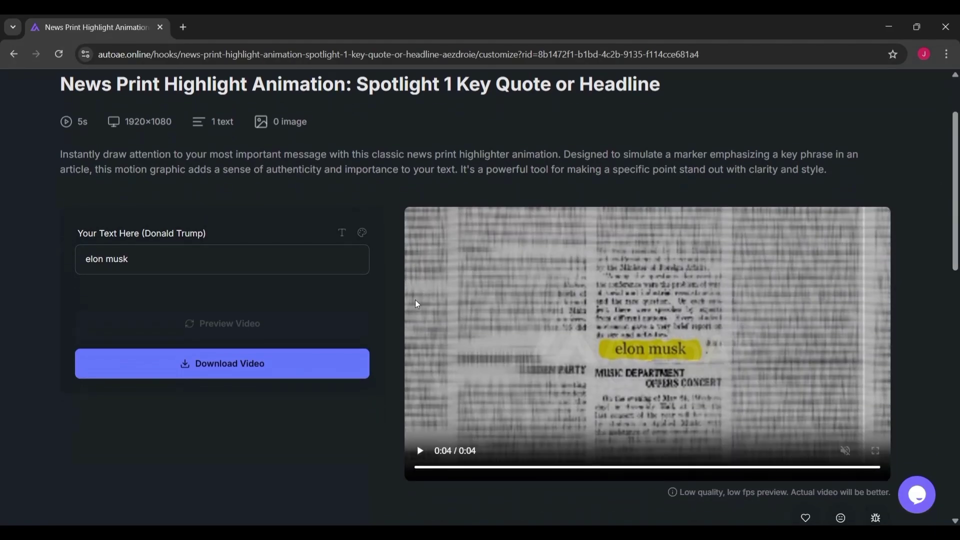
pyautogui.click(420, 452)
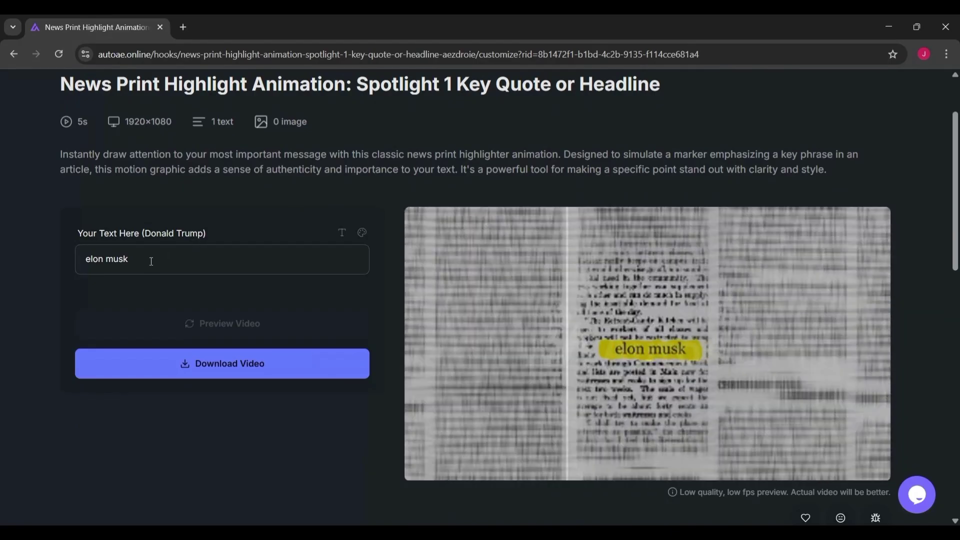
# Step: Replace the highlighted text with 'ideaplex' and regenerate the newspaper preview
pyautogui.click(151, 261)
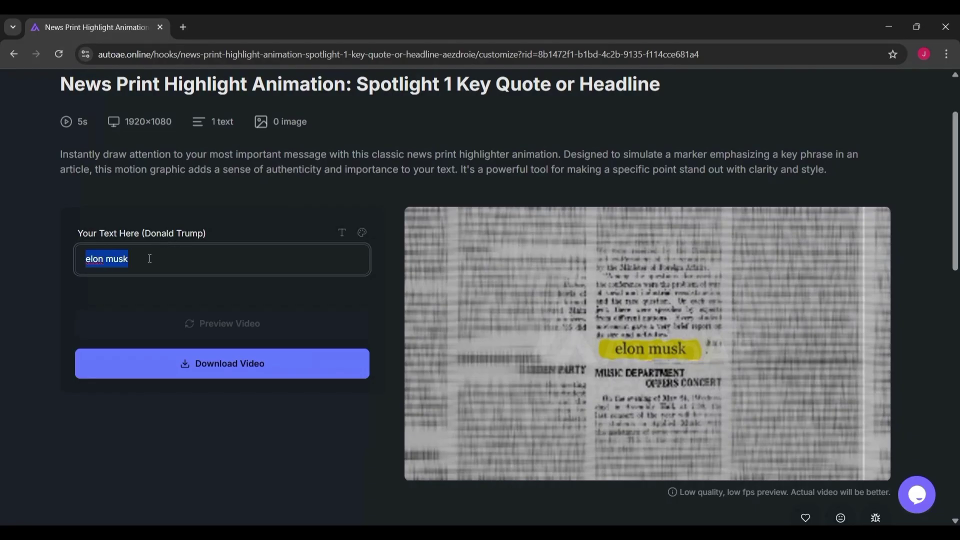
pyautogui.press('BackSpace')
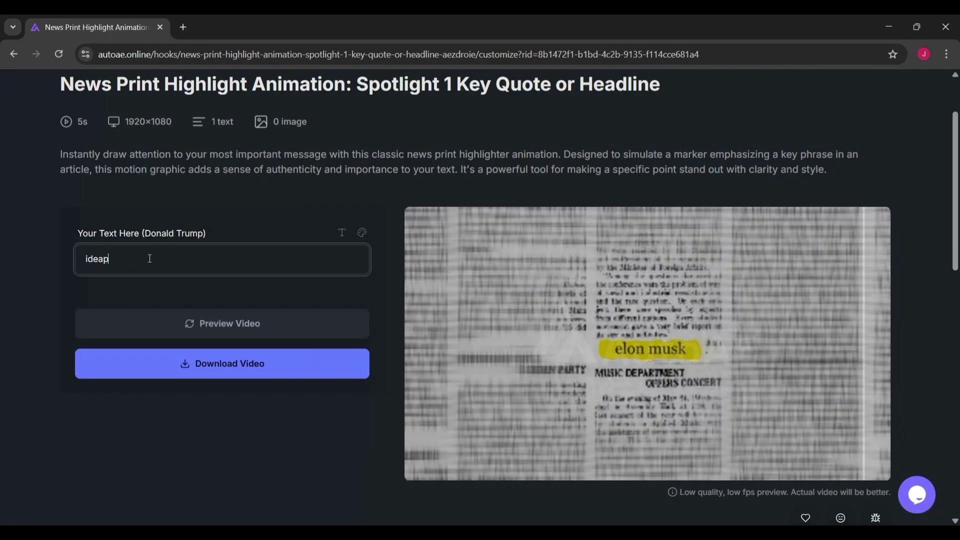
pyautogui.click(242, 334)
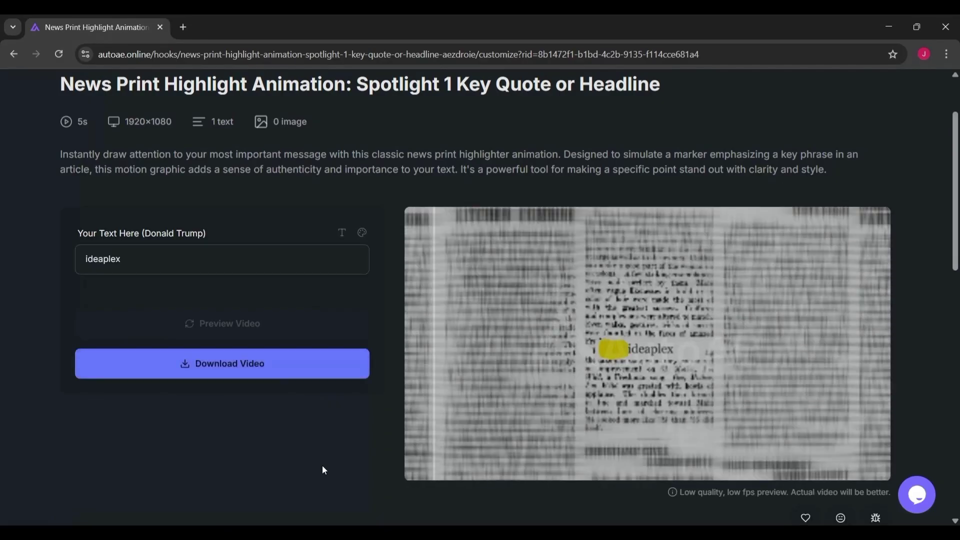
pyautogui.moveTo(570, 361)
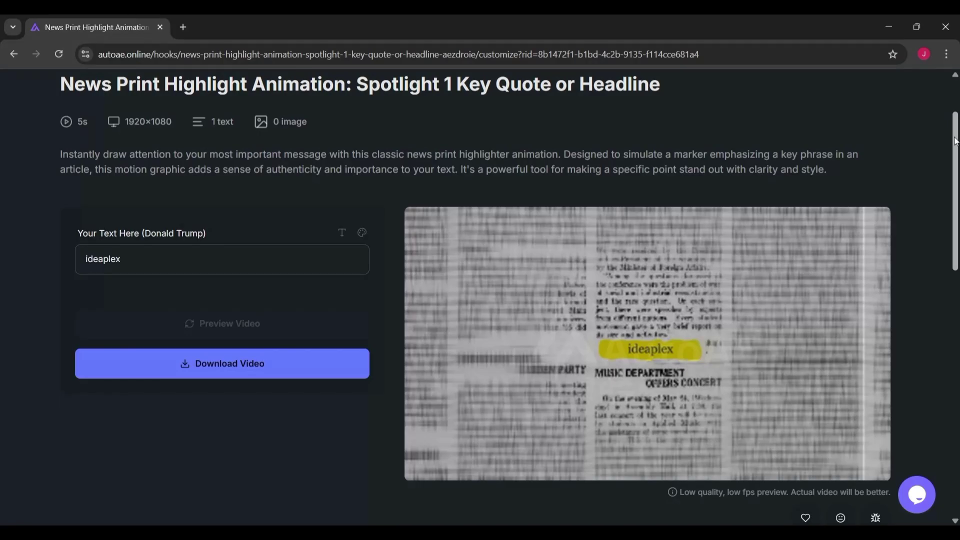
pyautogui.scroll(2, 956, 143)
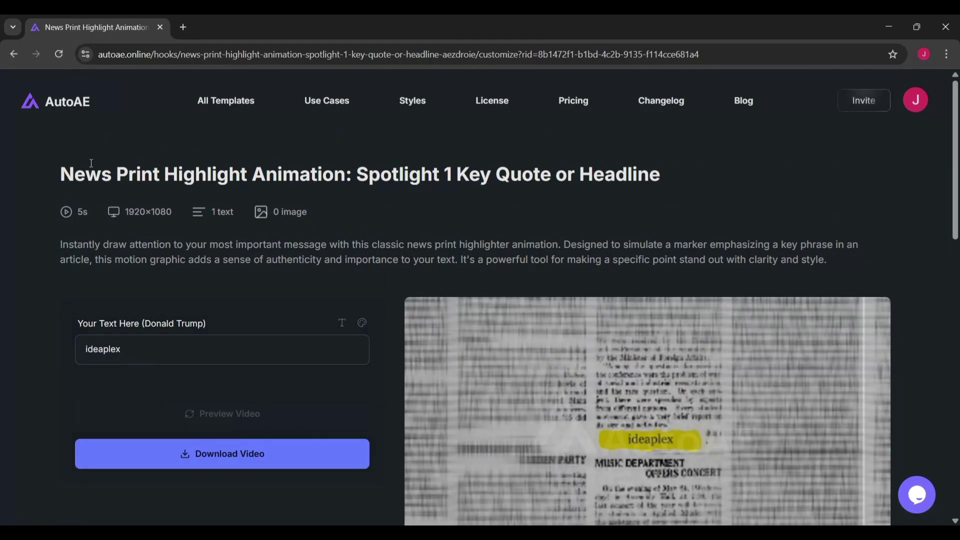
# Step: From the home page, prompt a YouTube subscribe CTA for the IdeaPlex channel with 100K subscribers
pyautogui.click(88, 103)
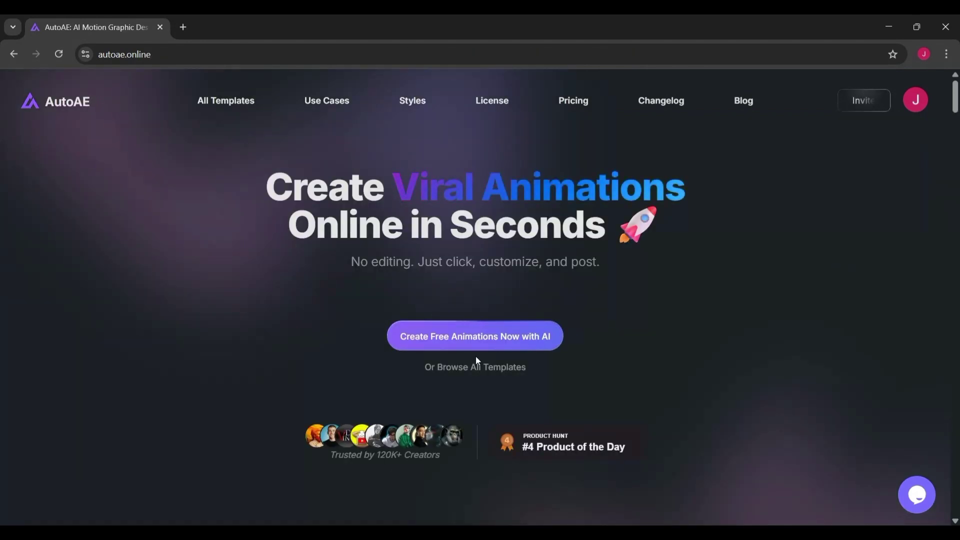
pyautogui.click(495, 336)
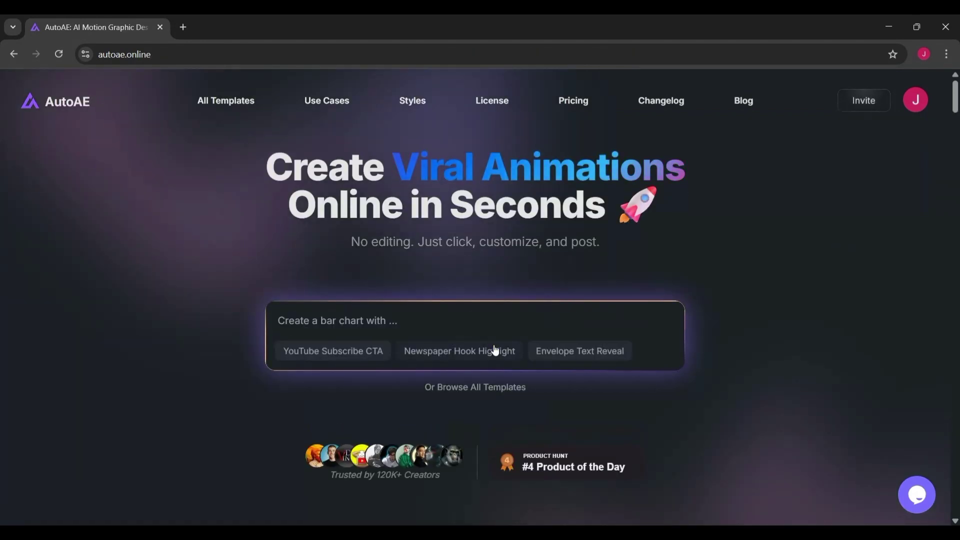
pyautogui.click(329, 350)
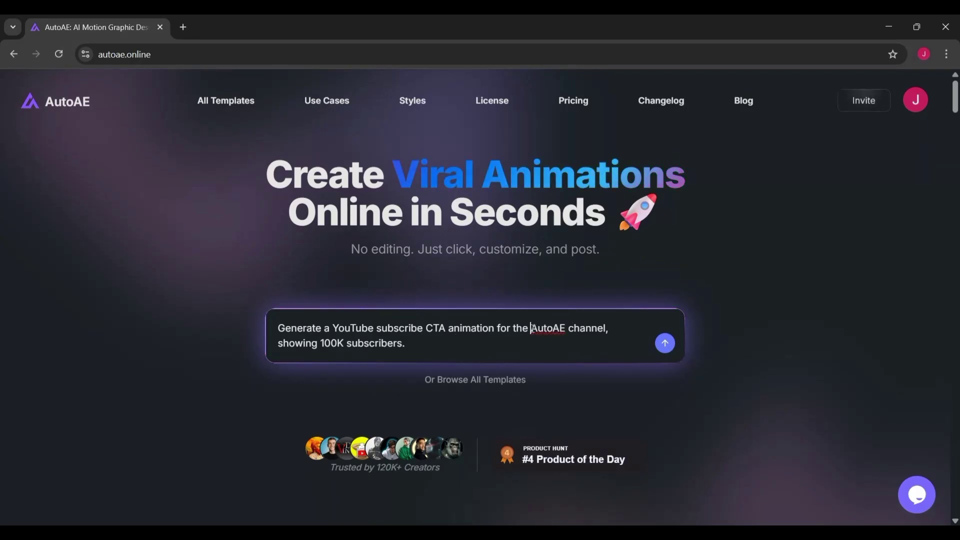
pyautogui.moveTo(531, 328); pyautogui.dragTo(567, 328)
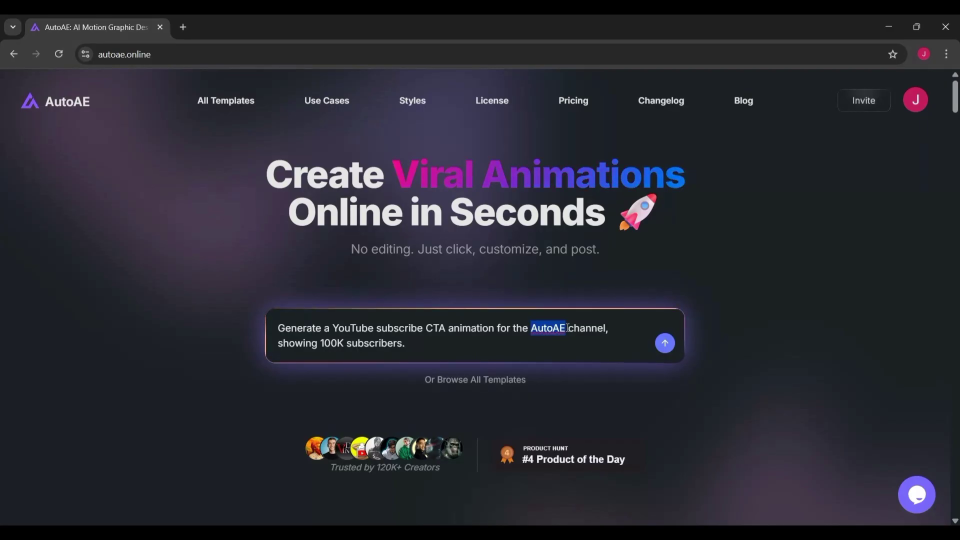
pyautogui.write('Idea')
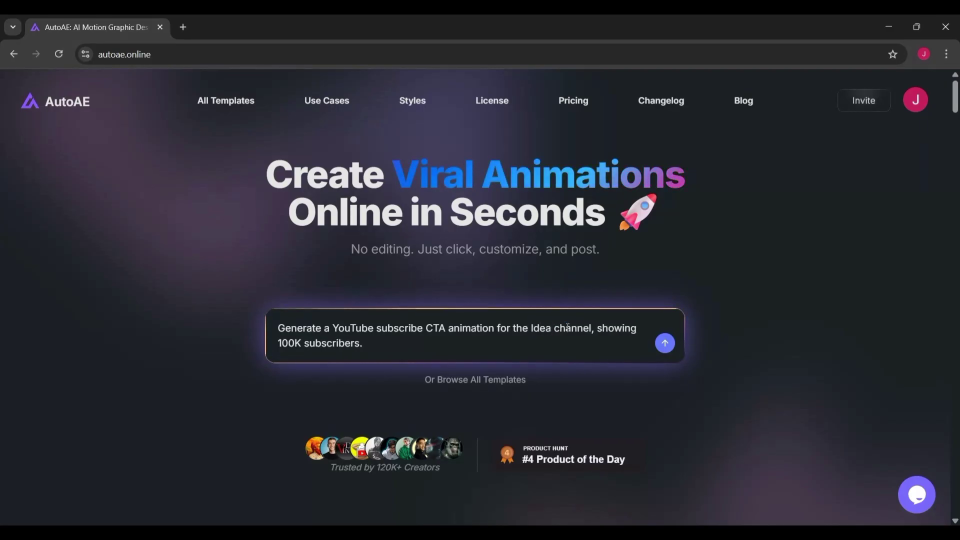
pyautogui.write('Pl')
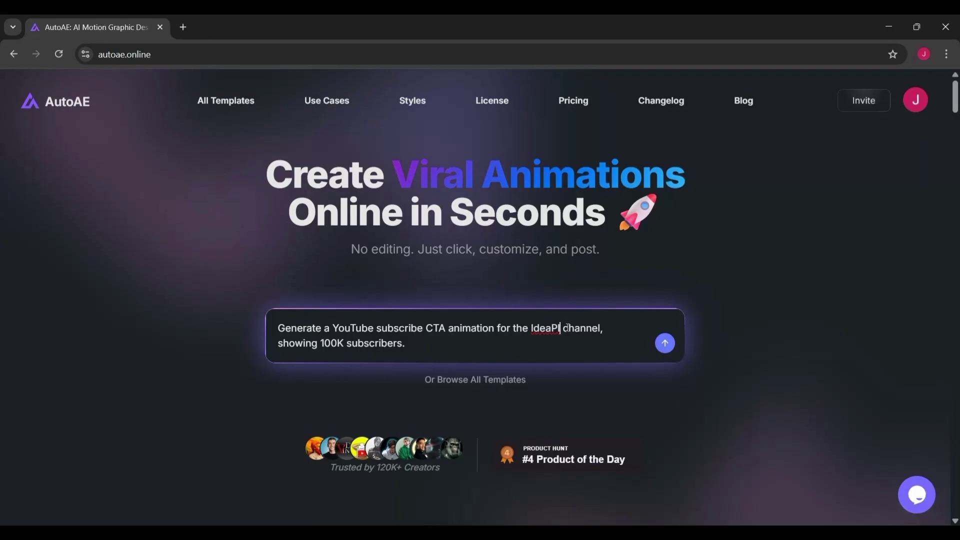
pyautogui.write('ex')
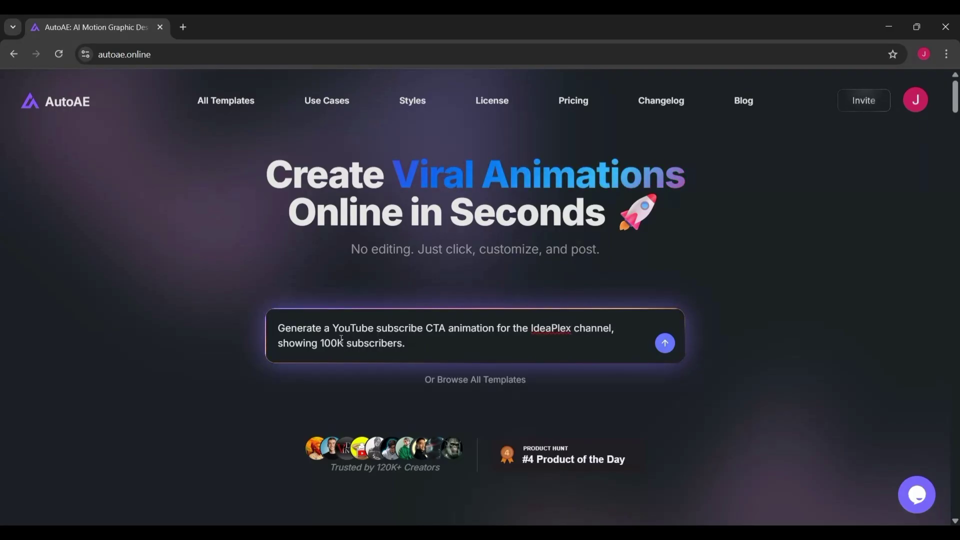
# Step: Submit the IdeaPlex subscribe CTA prompt to generate the subscribe-bar animation
pyautogui.click(664, 342)
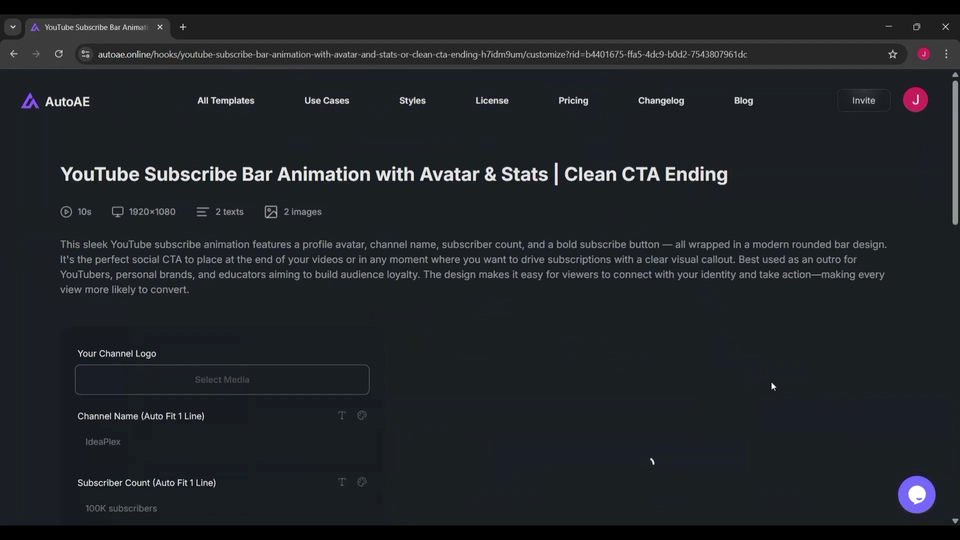
pyautogui.scroll(-3, 773, 386)
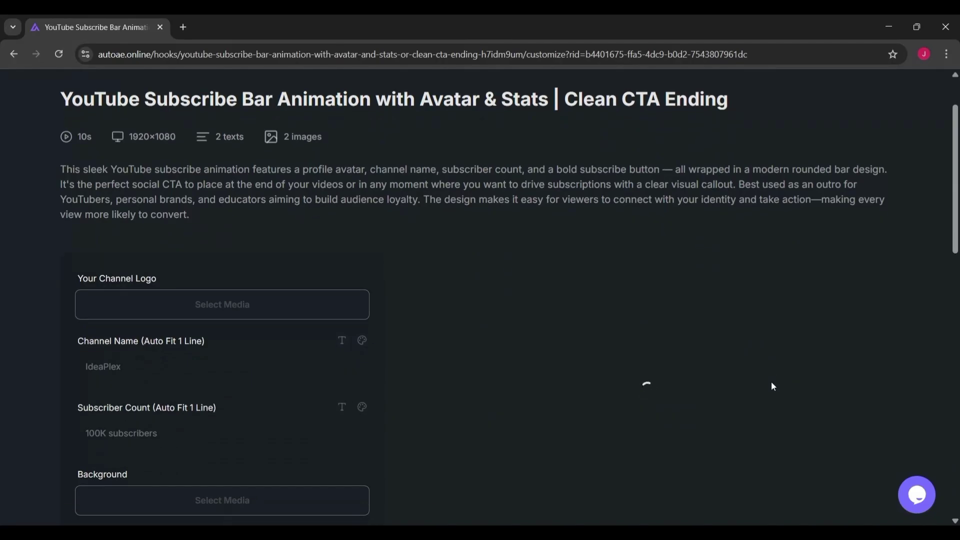
pyautogui.press('super+shift+s')
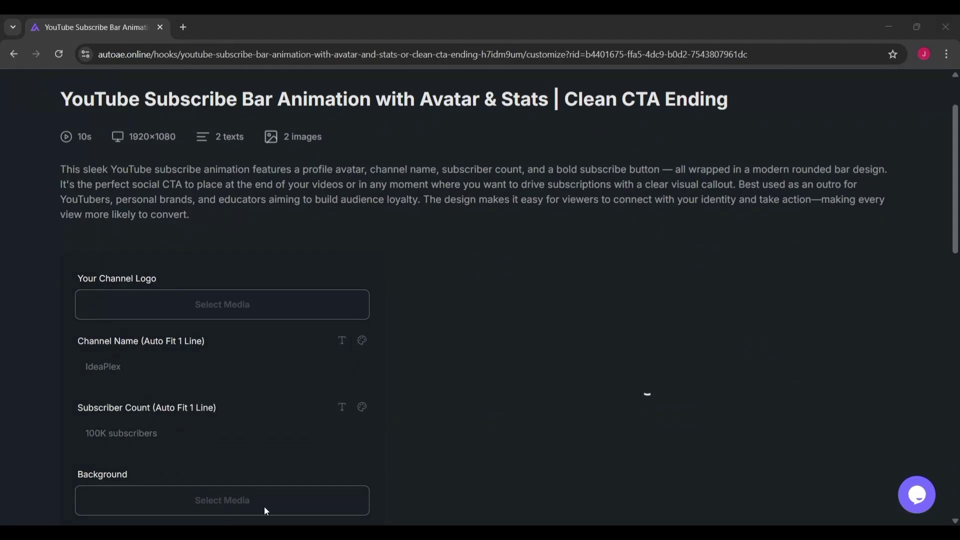
pyautogui.press('Escape')
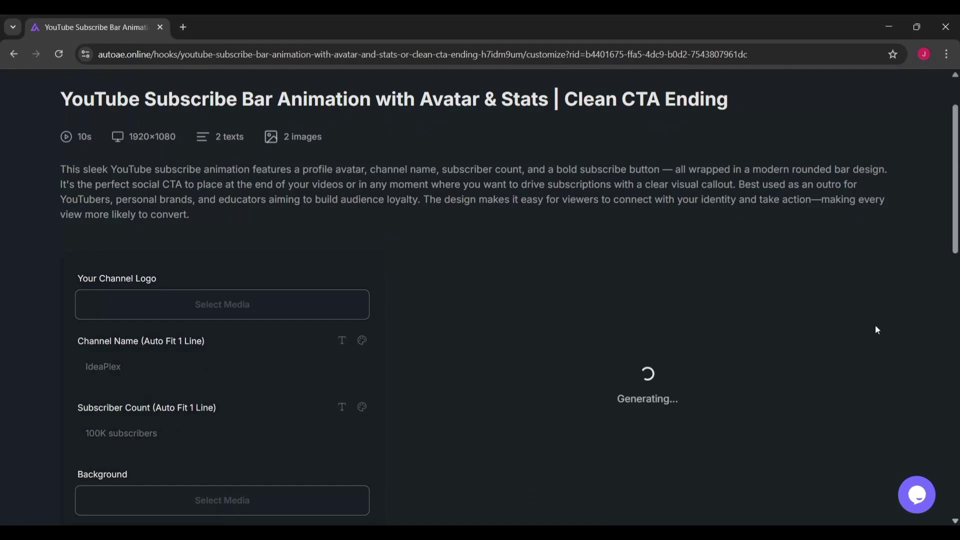
# Step: Replay the subscribe-bar preview and check the logo, Channel Name and Subscriber Count fields
pyautogui.scroll(-1, 875, 325)
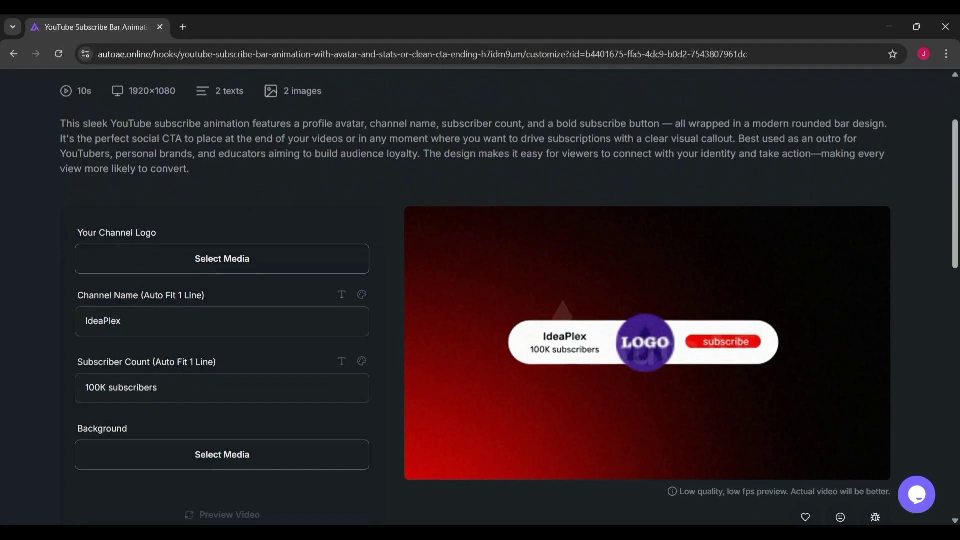
pyautogui.click(293, 268)
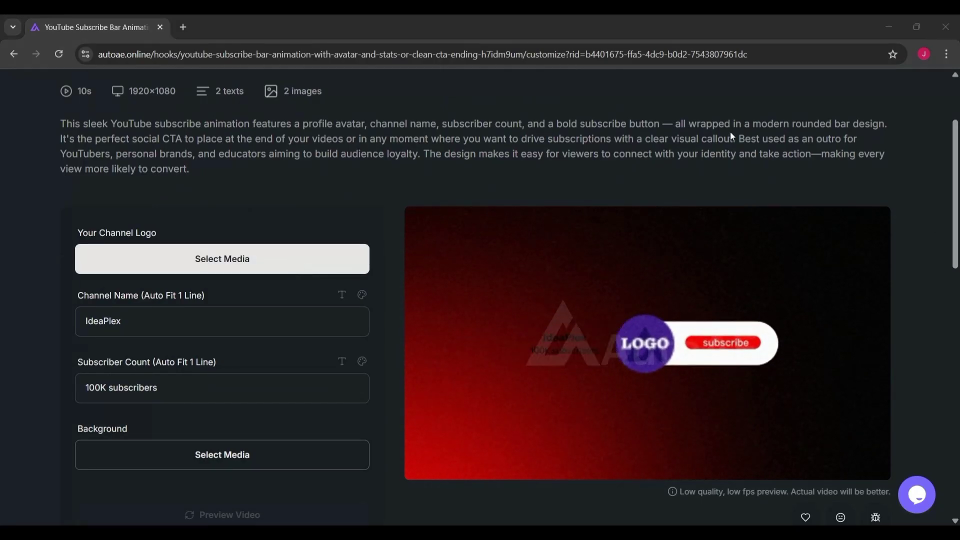
pyautogui.press('Escape')
pyautogui.click(420, 452)
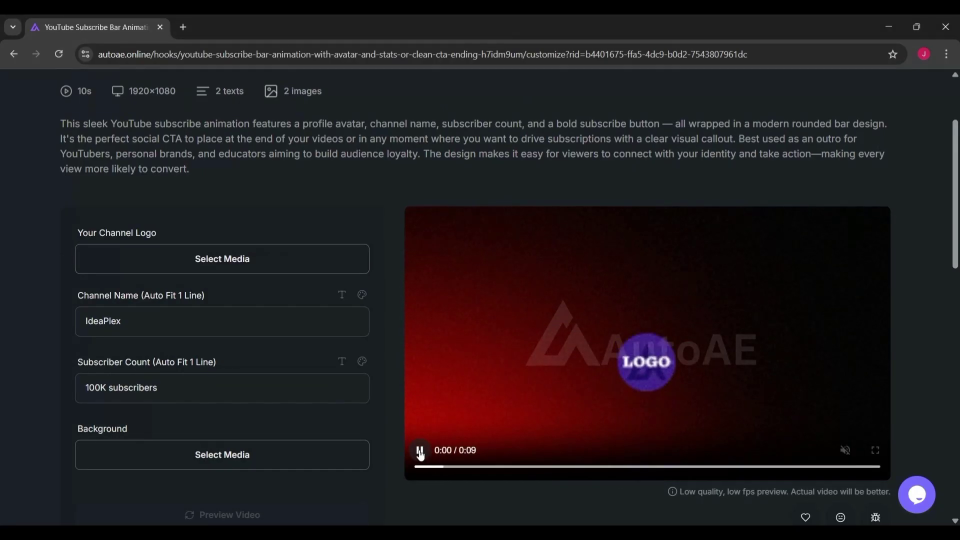
pyautogui.click(228, 331)
pyautogui.click(181, 393)
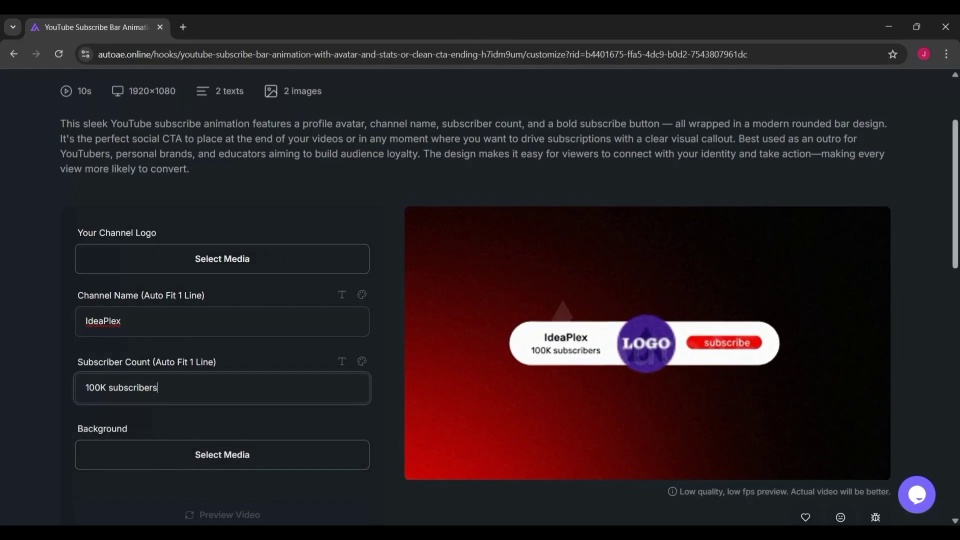
# Step: Go to All Templates to open the full Animation Templates library
pyautogui.scroll(-9, 736, 473)
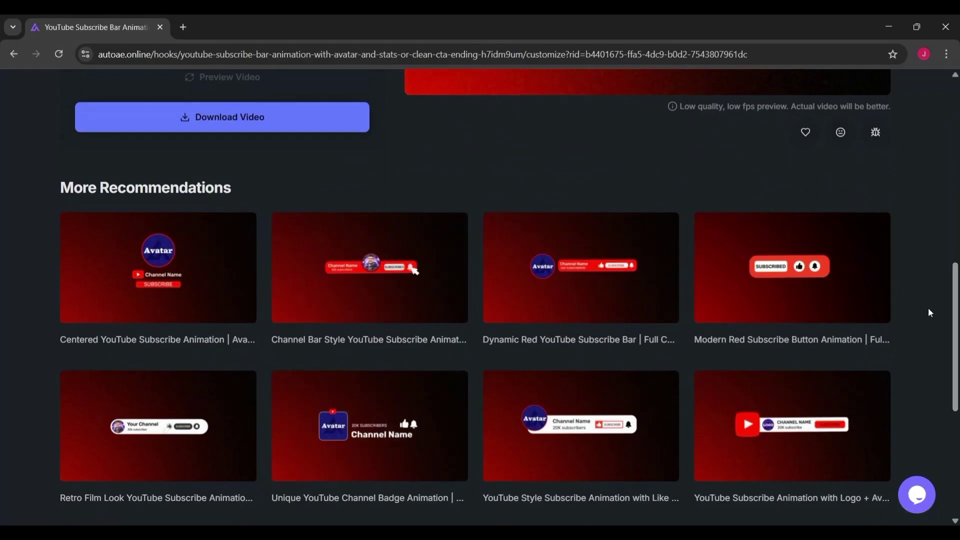
pyautogui.scroll(-3, 954, 409)
pyautogui.scroll(12, 955, 409)
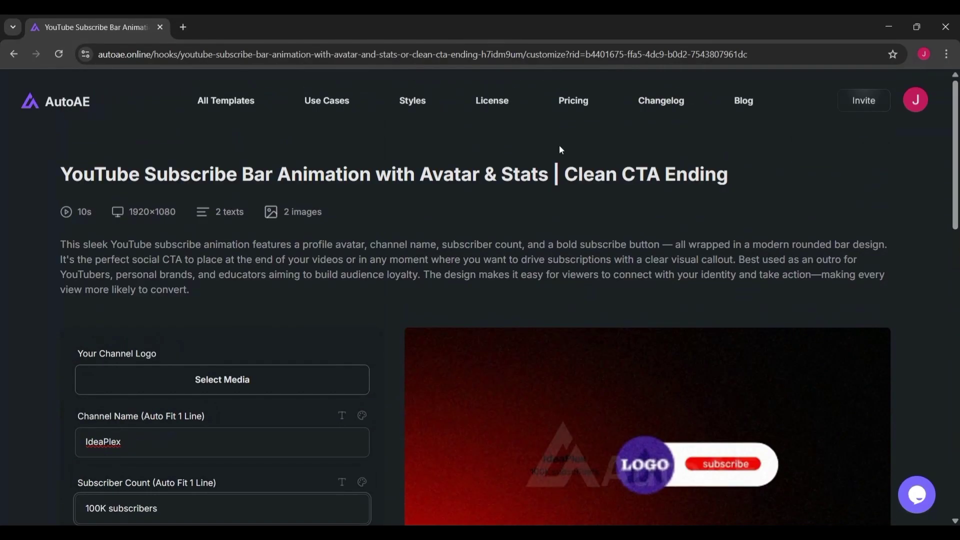
pyautogui.click(231, 97)
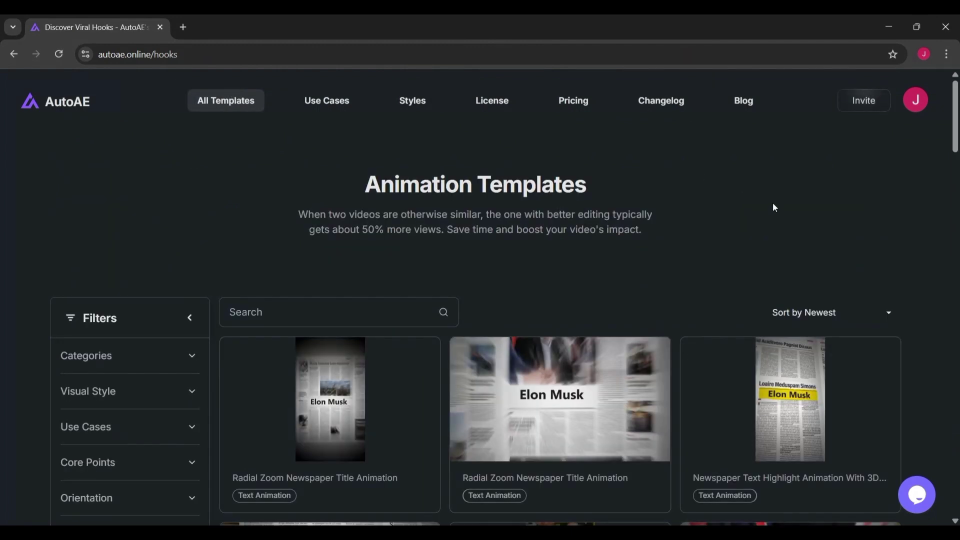
# Step: Scroll through the template grid, previewing newspaper, map and typography animations
pyautogui.scroll(-2, 628, 341)
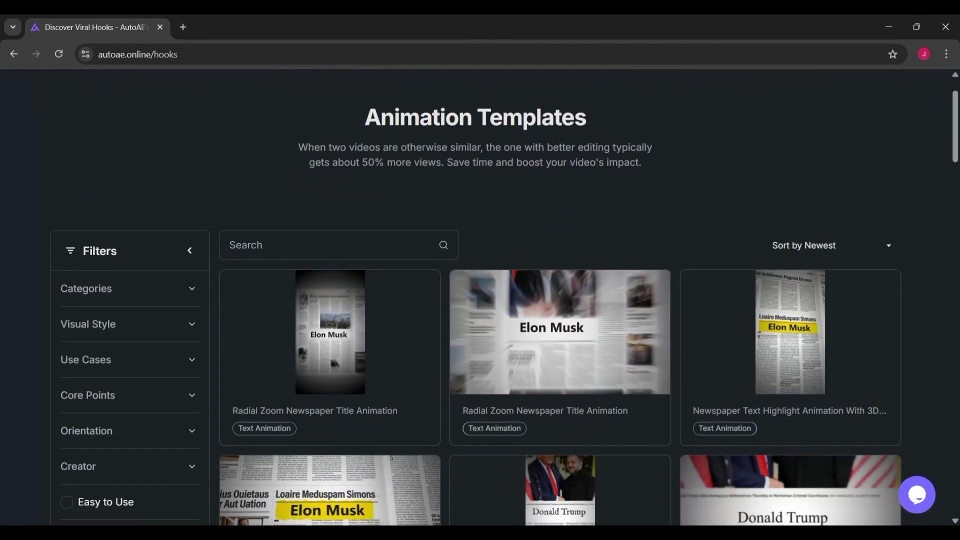
pyautogui.scroll(1, 628, 341)
pyautogui.moveTo(234, 368)
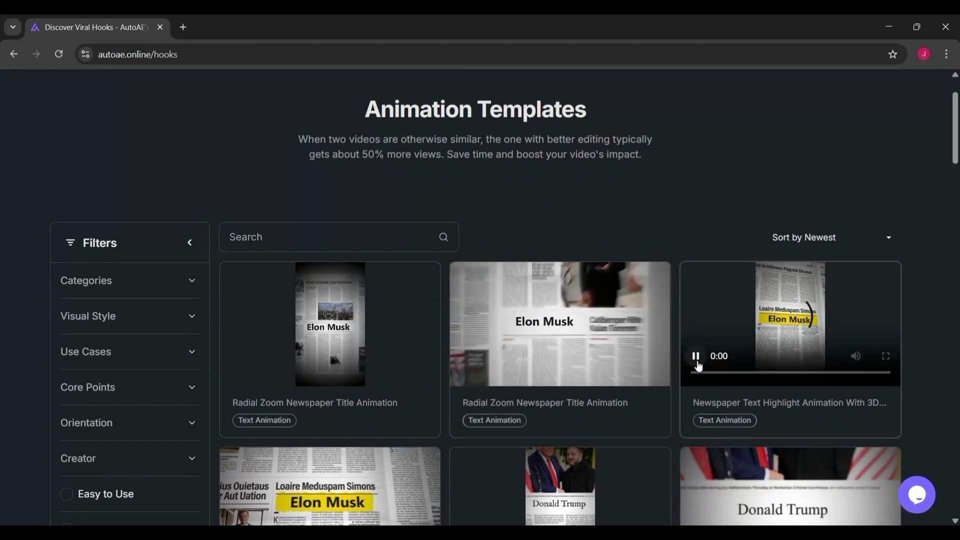
pyautogui.scroll(-3, 926, 361)
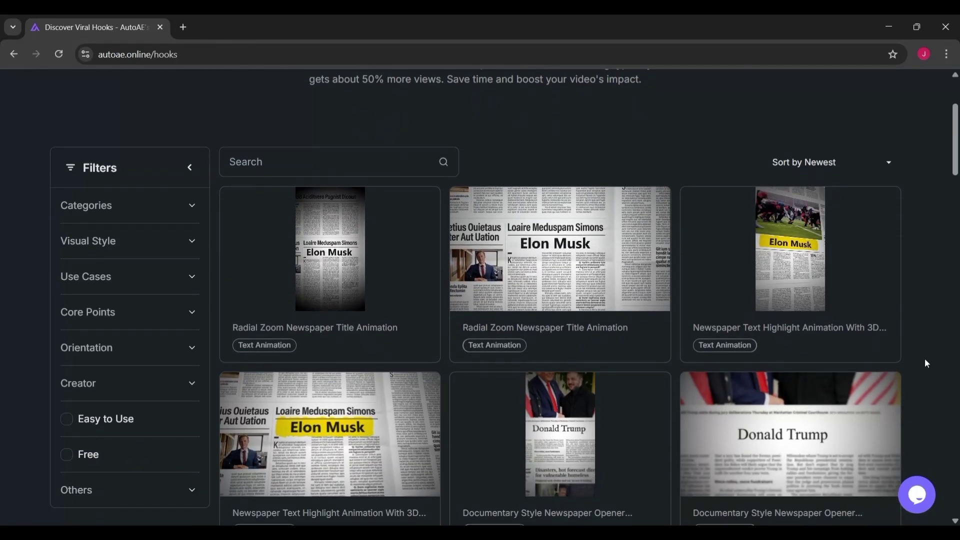
pyautogui.scroll(3, 925, 363)
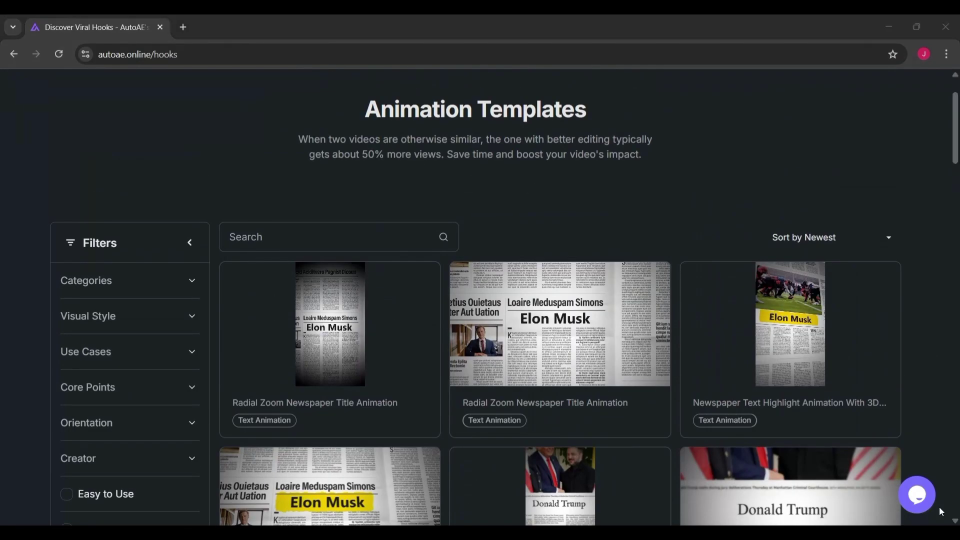
pyautogui.scroll(-9, 699, 290)
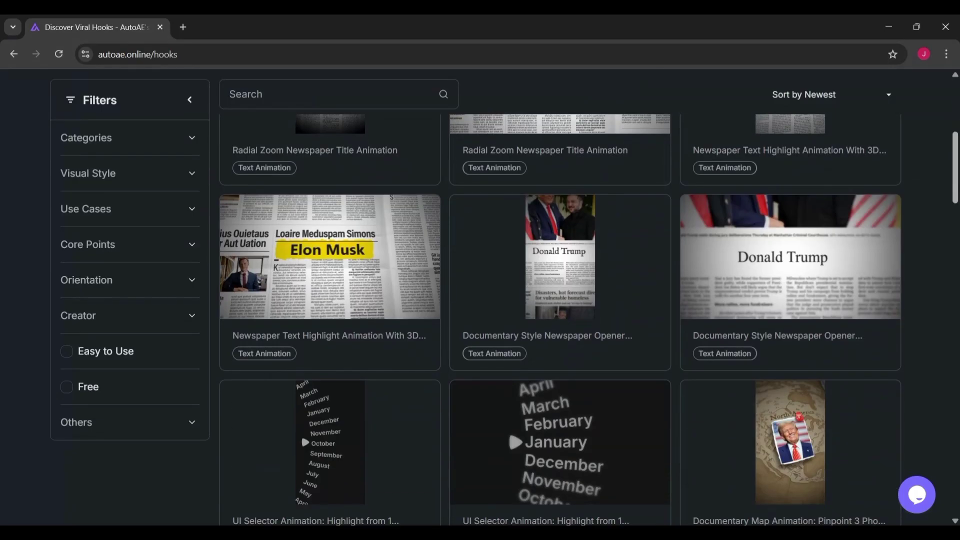
pyautogui.moveTo(699, 289)
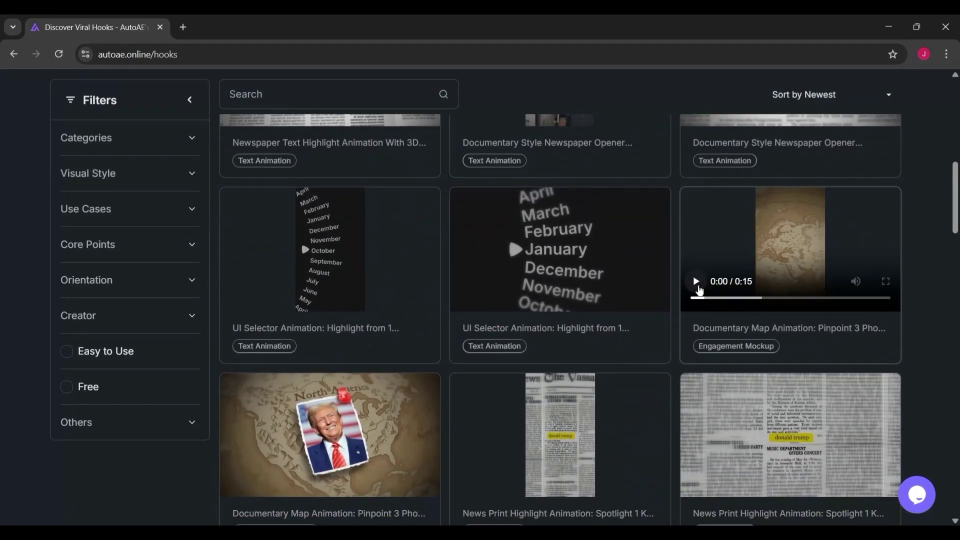
pyautogui.moveTo(845, 394)
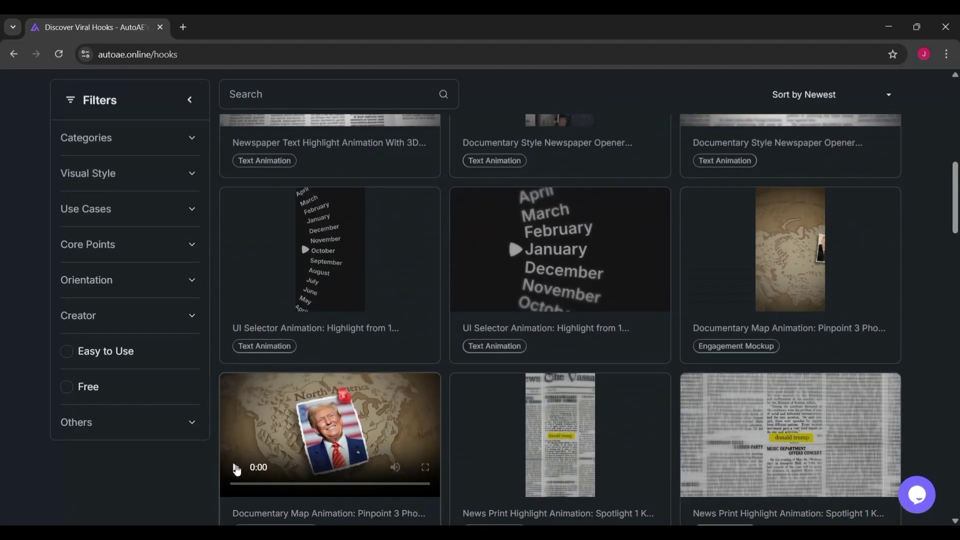
pyautogui.scroll(-2, 195, 476)
pyautogui.scroll(-2, 195, 476)
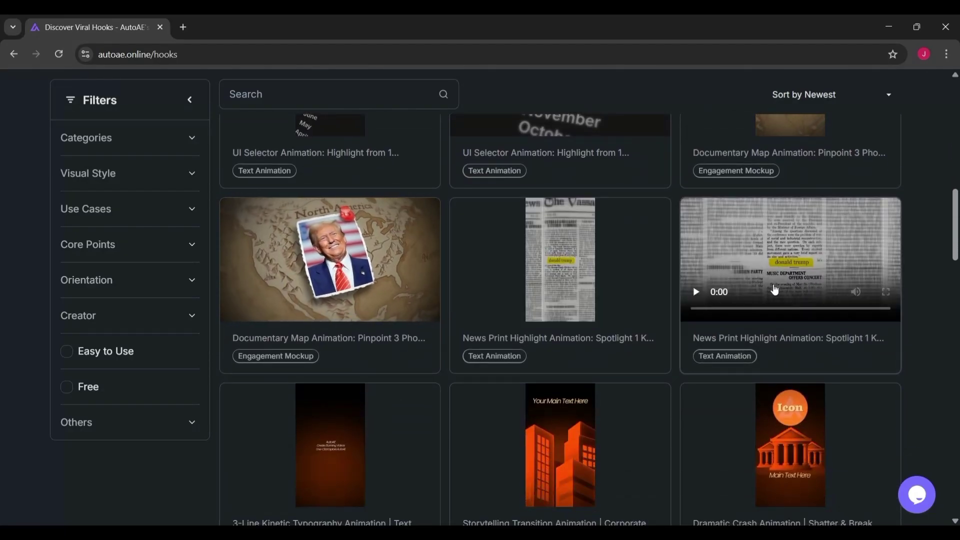
pyautogui.scroll(-1, 924, 321)
pyautogui.scroll(-4, 922, 316)
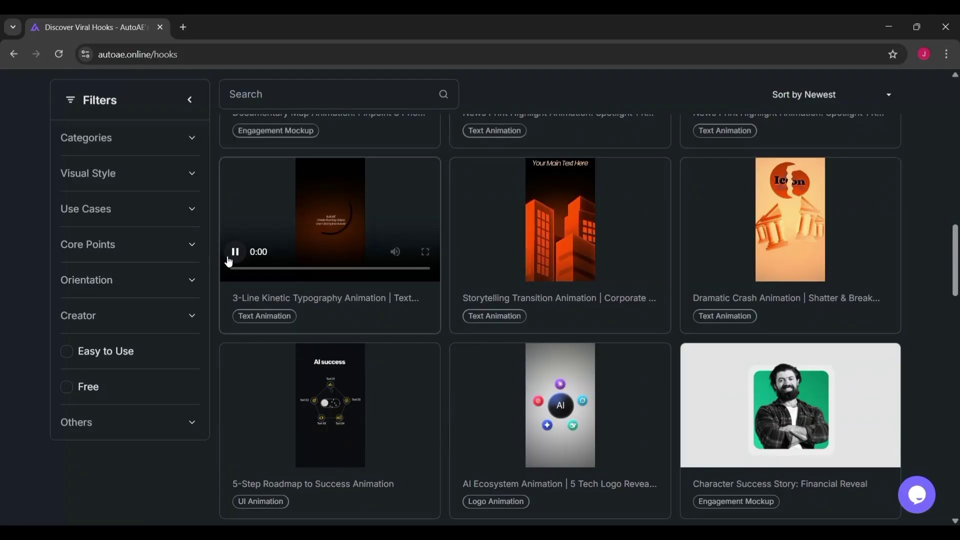
# Step: Scroll to the grid's last row, play the Facebook mockup preview, and return up
pyautogui.scroll(-3, 208, 450)
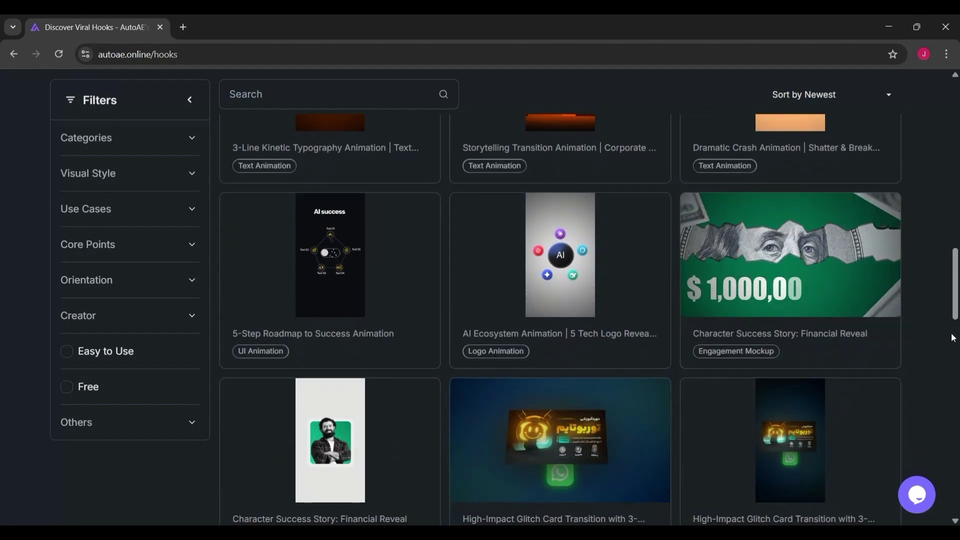
pyautogui.scroll(-5, 899, 348)
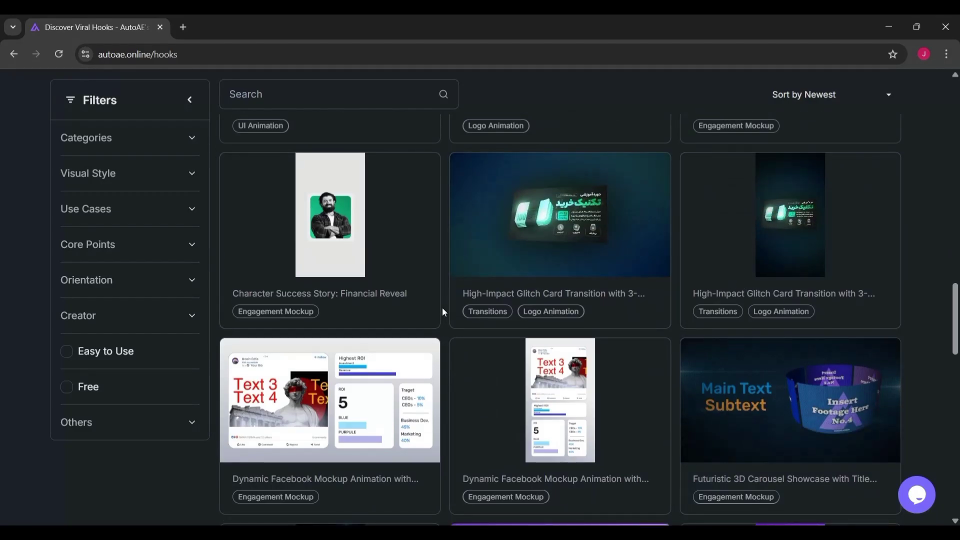
pyautogui.scroll(-3, 442, 307)
pyautogui.click(237, 308)
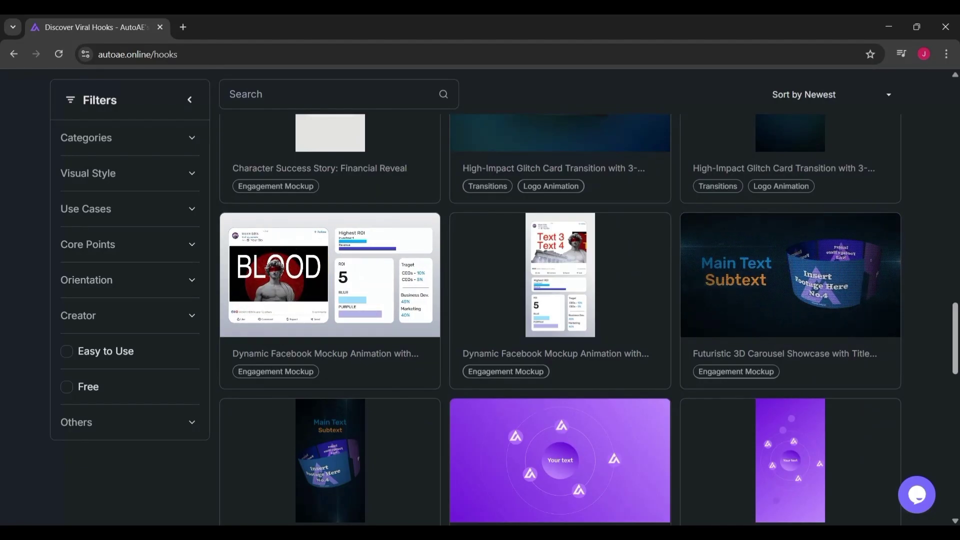
pyautogui.scroll(-7, 702, 358)
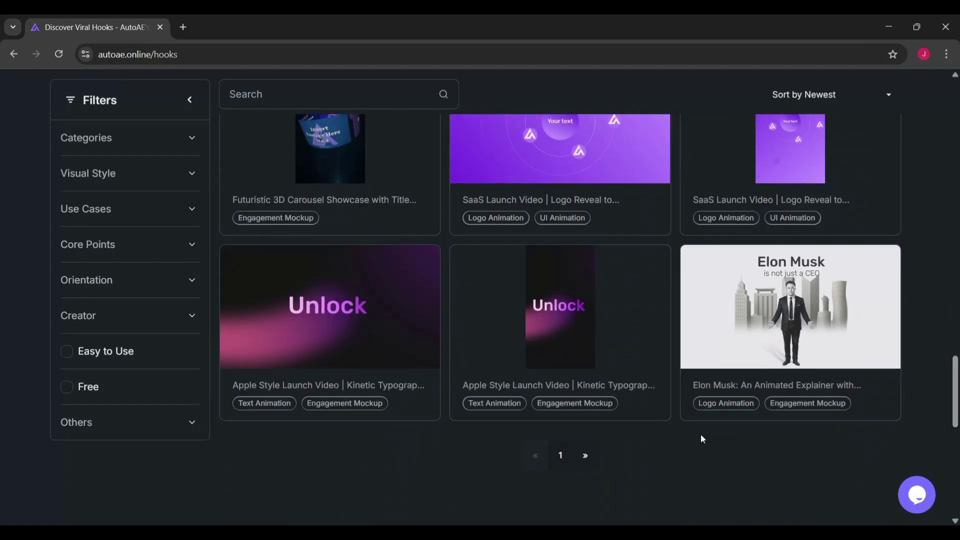
pyautogui.moveTo(788, 343)
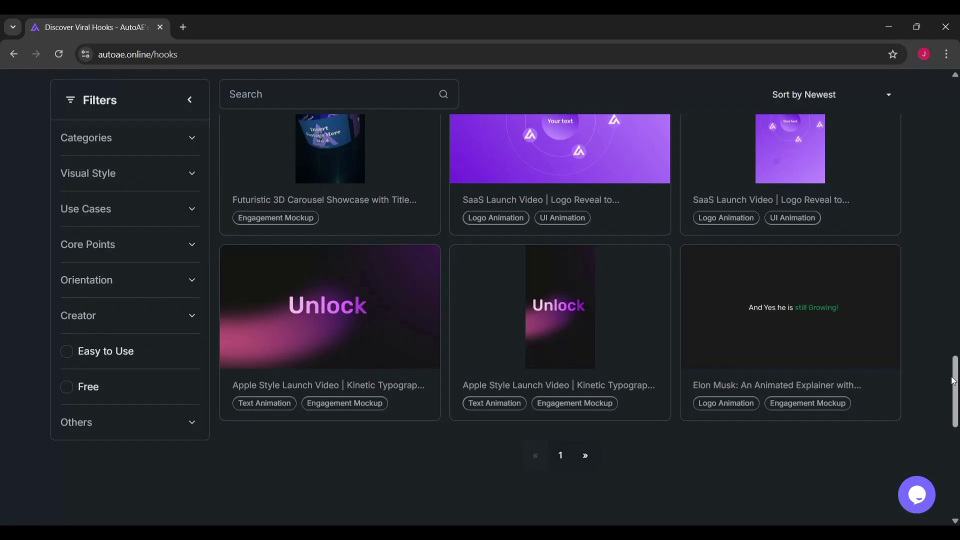
pyautogui.moveTo(955, 381); pyautogui.dragTo(940, 155)
# Step: Filter templates to the UI Animation category and play the UI Pop-Up and SaaS Launch previews
pyautogui.click(190, 140)
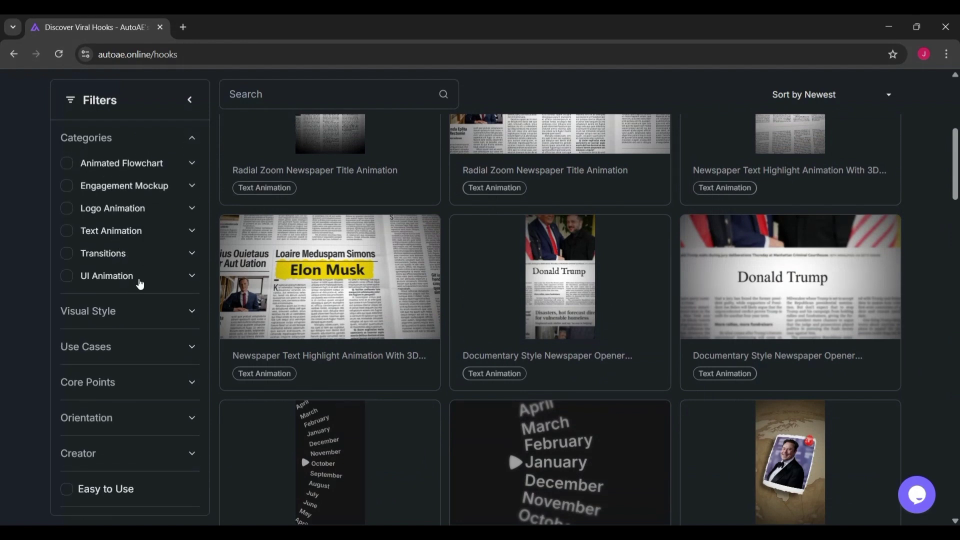
pyautogui.click(120, 281)
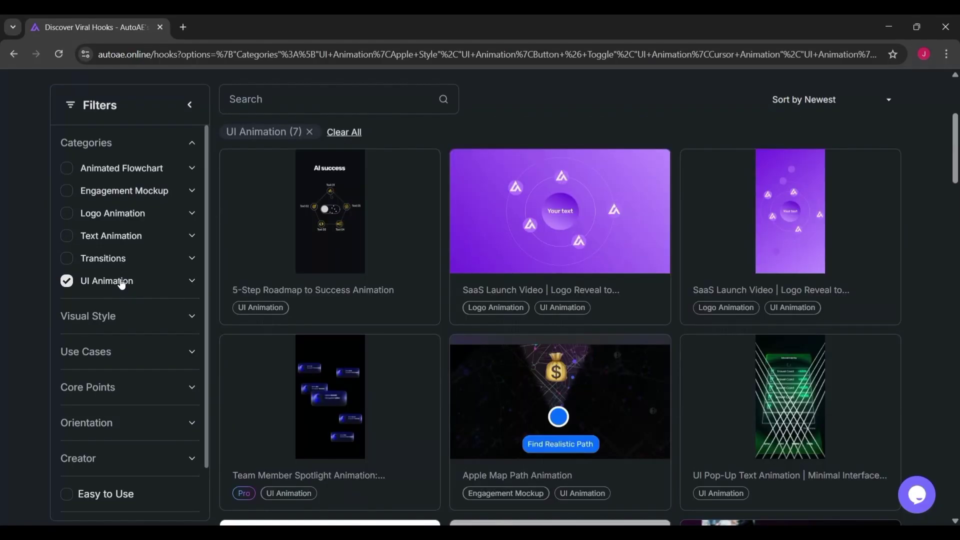
pyautogui.moveTo(481, 435)
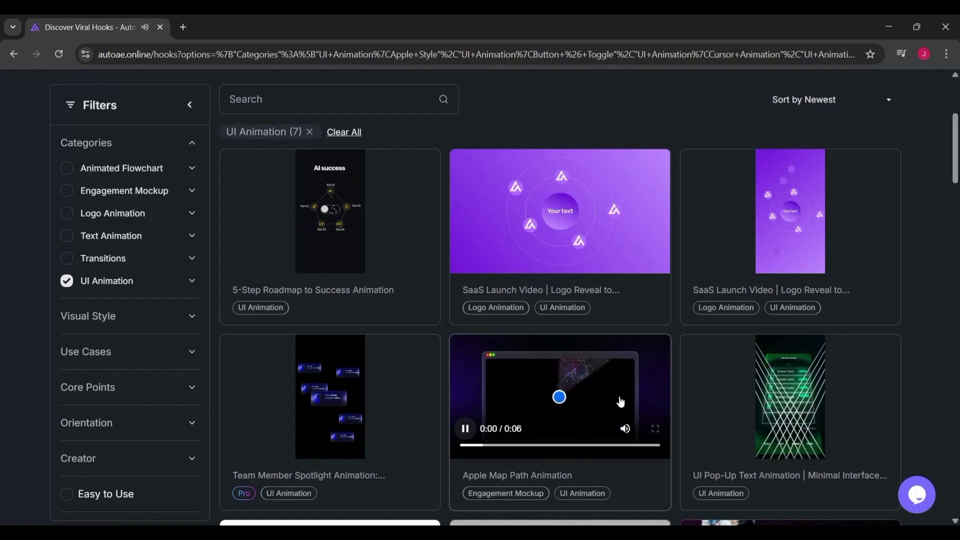
pyautogui.moveTo(690, 430)
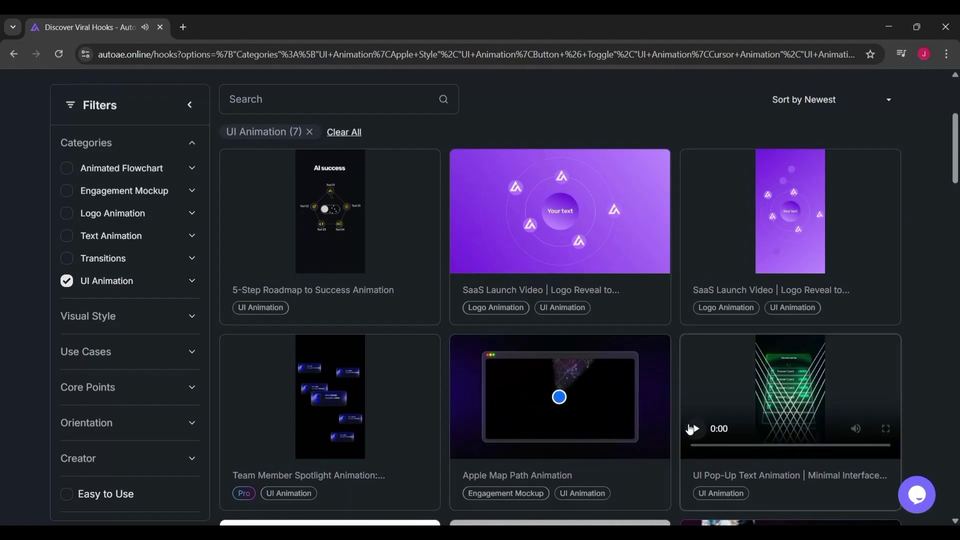
pyautogui.click(694, 428)
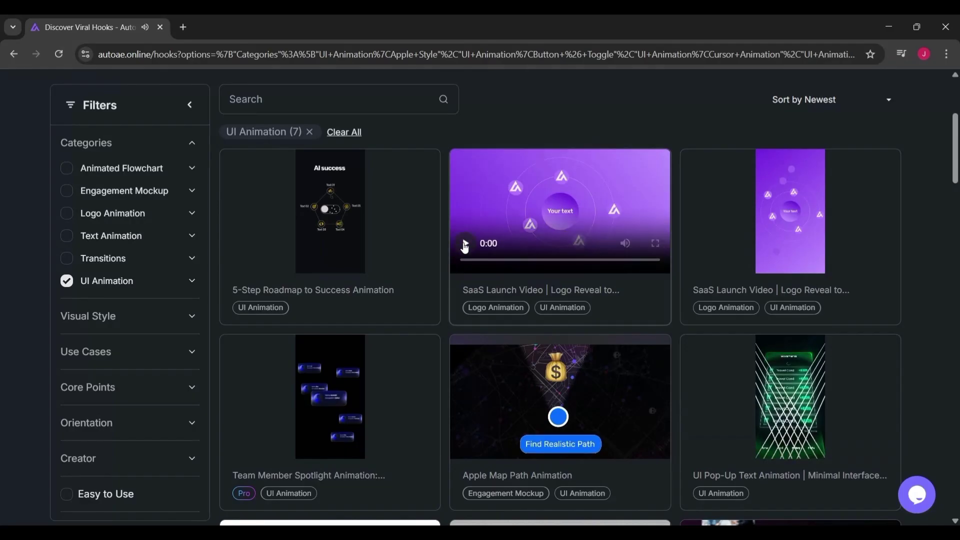
pyautogui.click(464, 246)
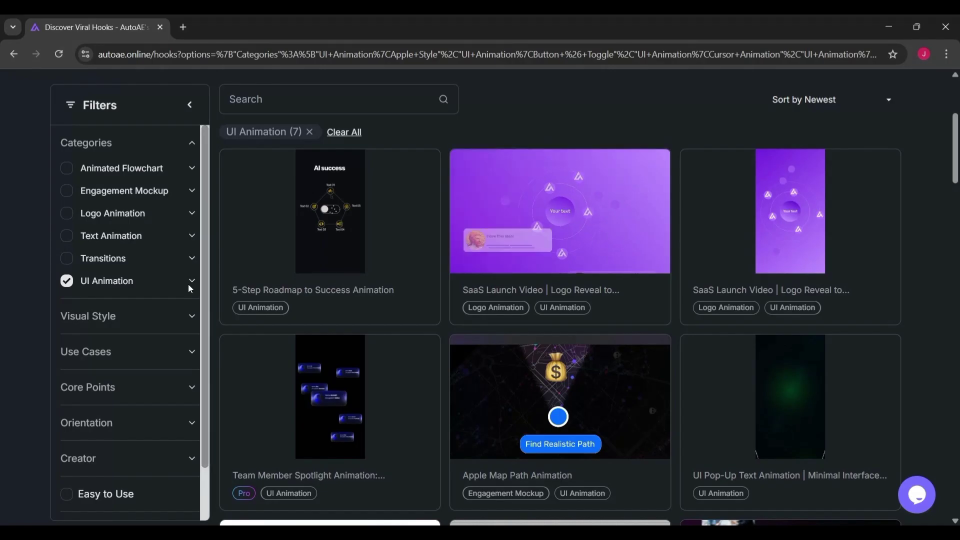
# Step: Collapse Categories, briefly expand Visual Style, Use Cases and Creator, then return to the top
pyautogui.click(190, 143)
pyautogui.click(191, 179)
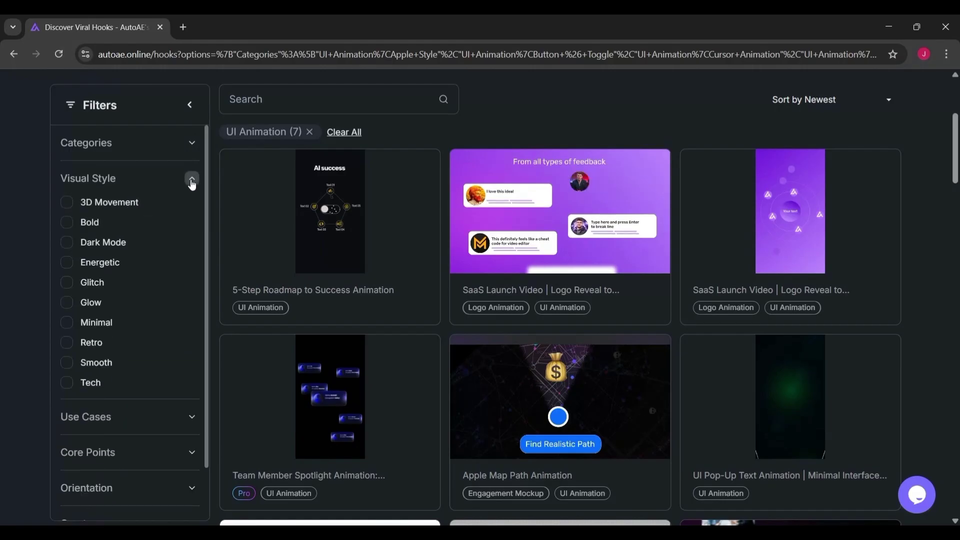
pyautogui.click(191, 180)
pyautogui.click(194, 216)
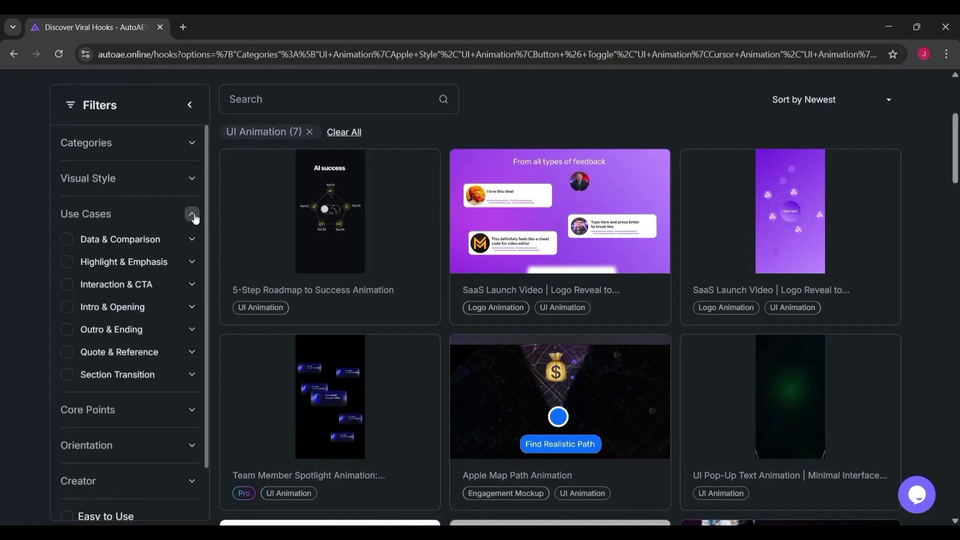
pyautogui.click(194, 216)
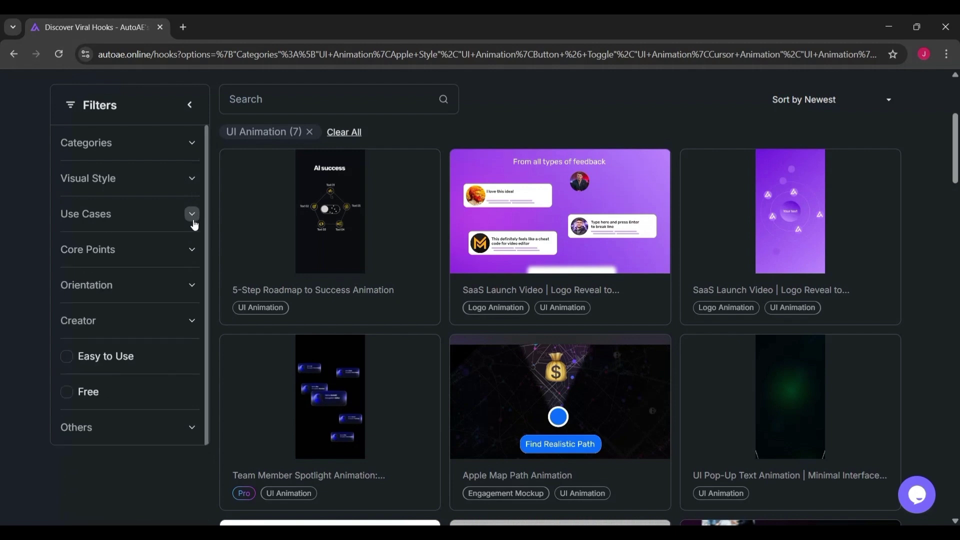
pyautogui.click(193, 321)
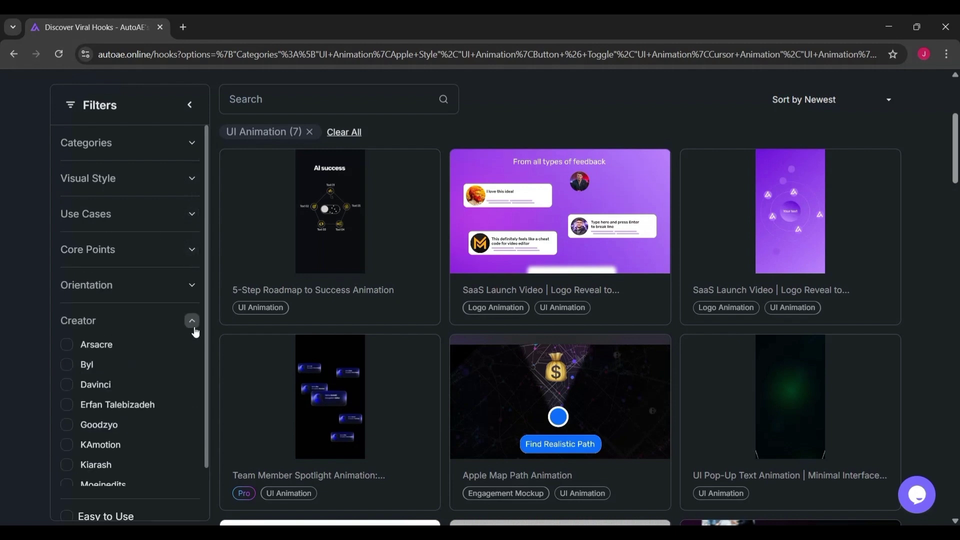
pyautogui.click(192, 321)
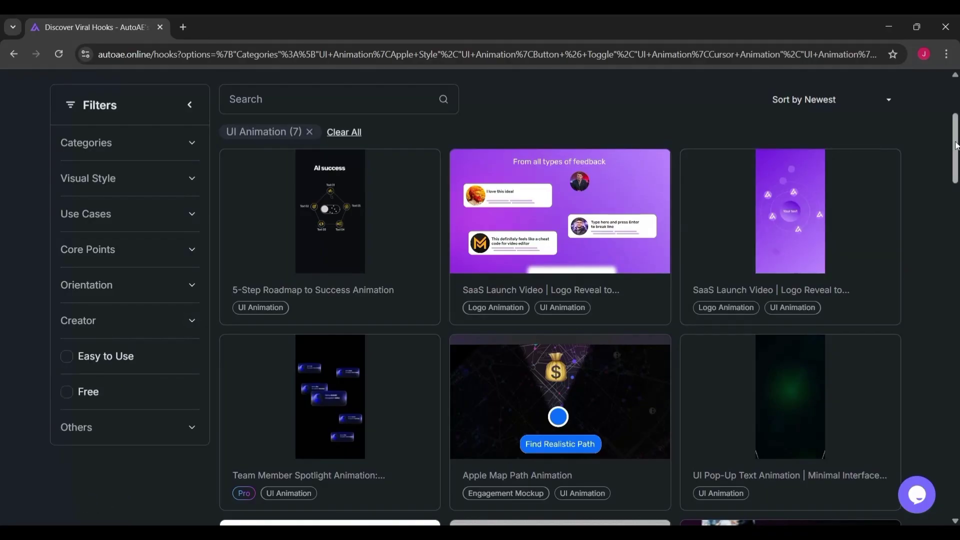
pyautogui.moveTo(956, 145); pyautogui.dragTo(956, 111)
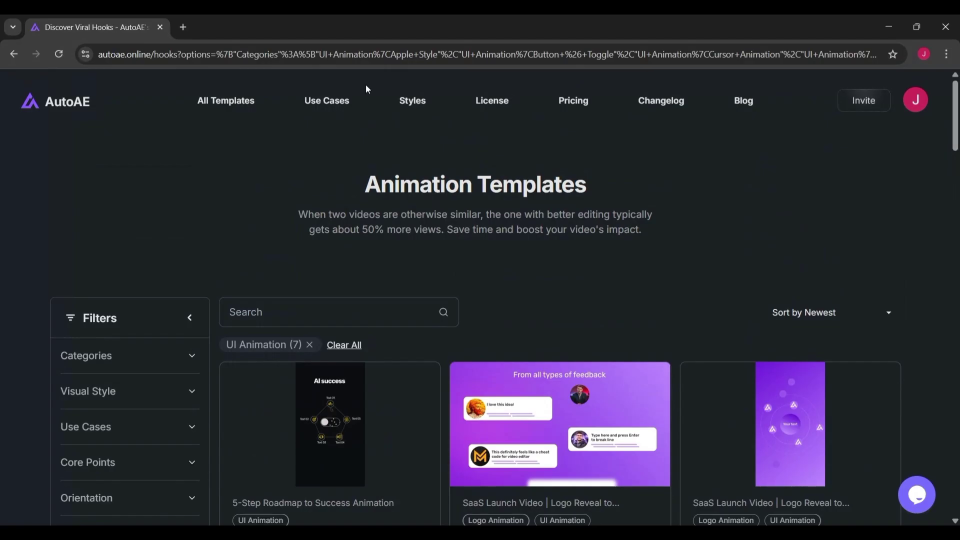
# Step: Return to the AutoAE home page and scroll to the Free through Enterprise pricing plans
pyautogui.click(52, 104)
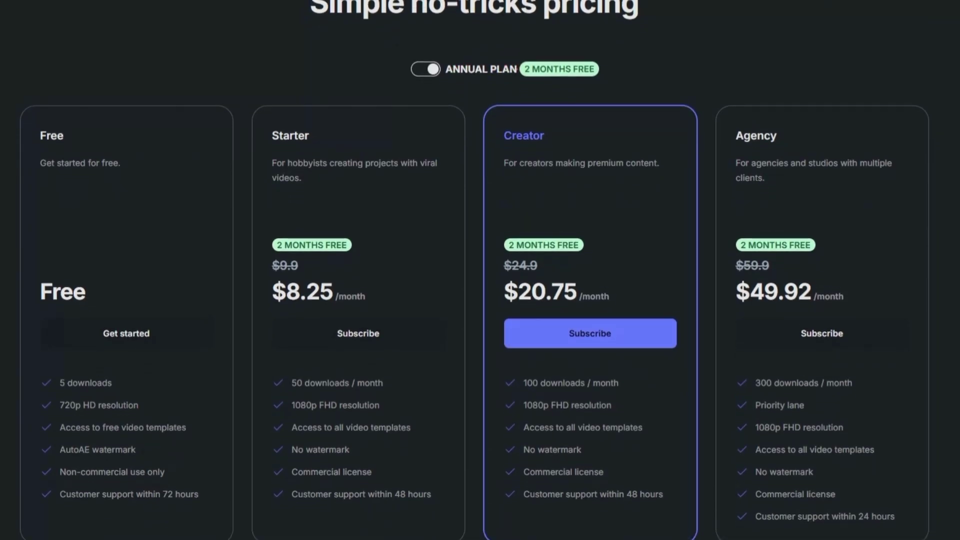
pyautogui.scroll(-7, 456, 64)
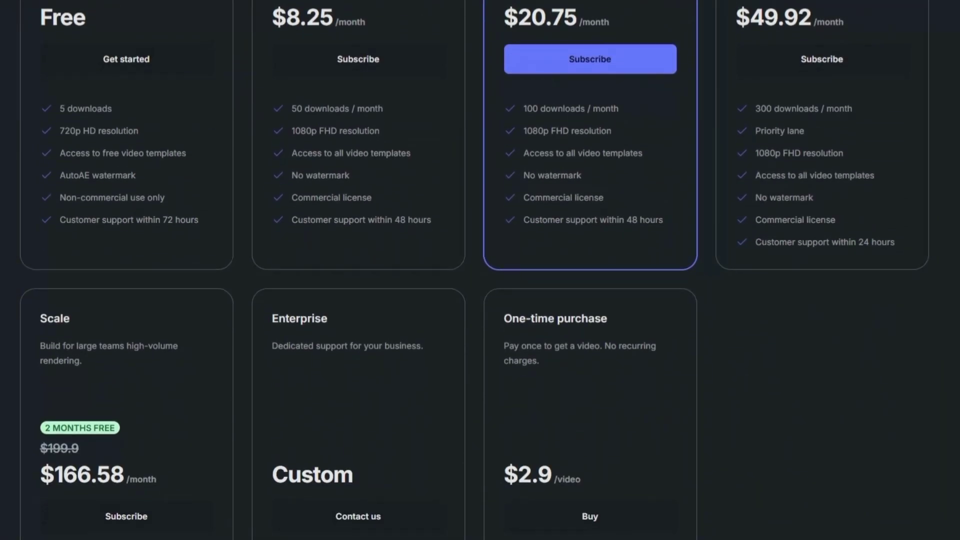
pyautogui.scroll(-3, 475, 270)
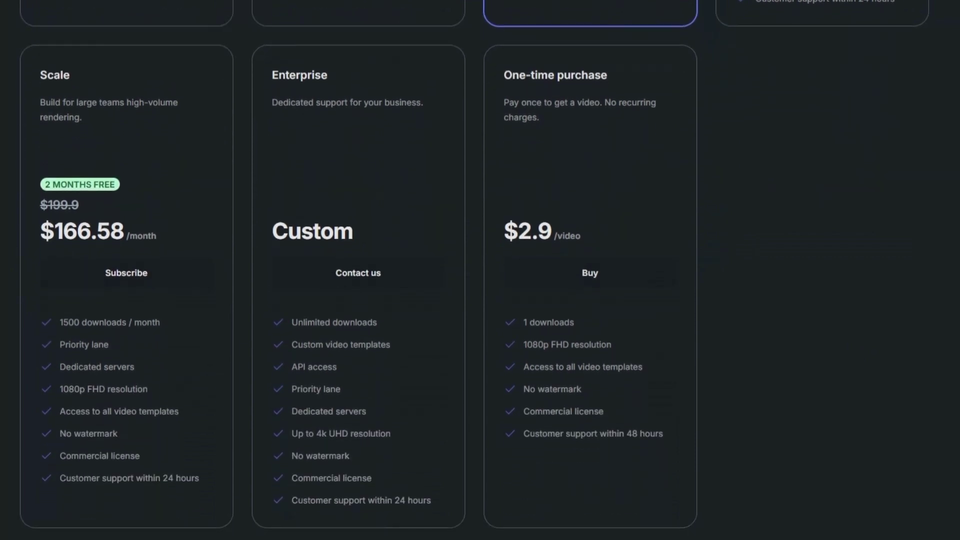